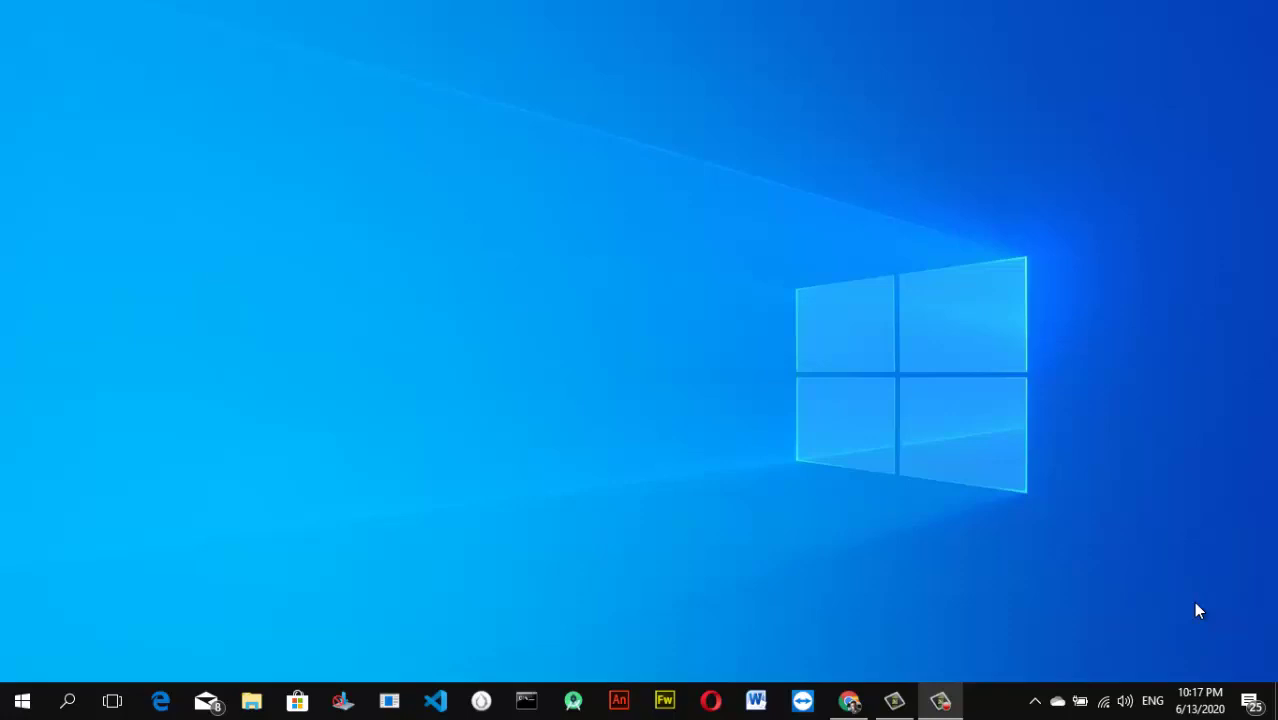
# Step: In a new Chrome tab, load business.facebook.com/overview and open Ads Manager from its shortcuts
pyautogui.click(849, 700)
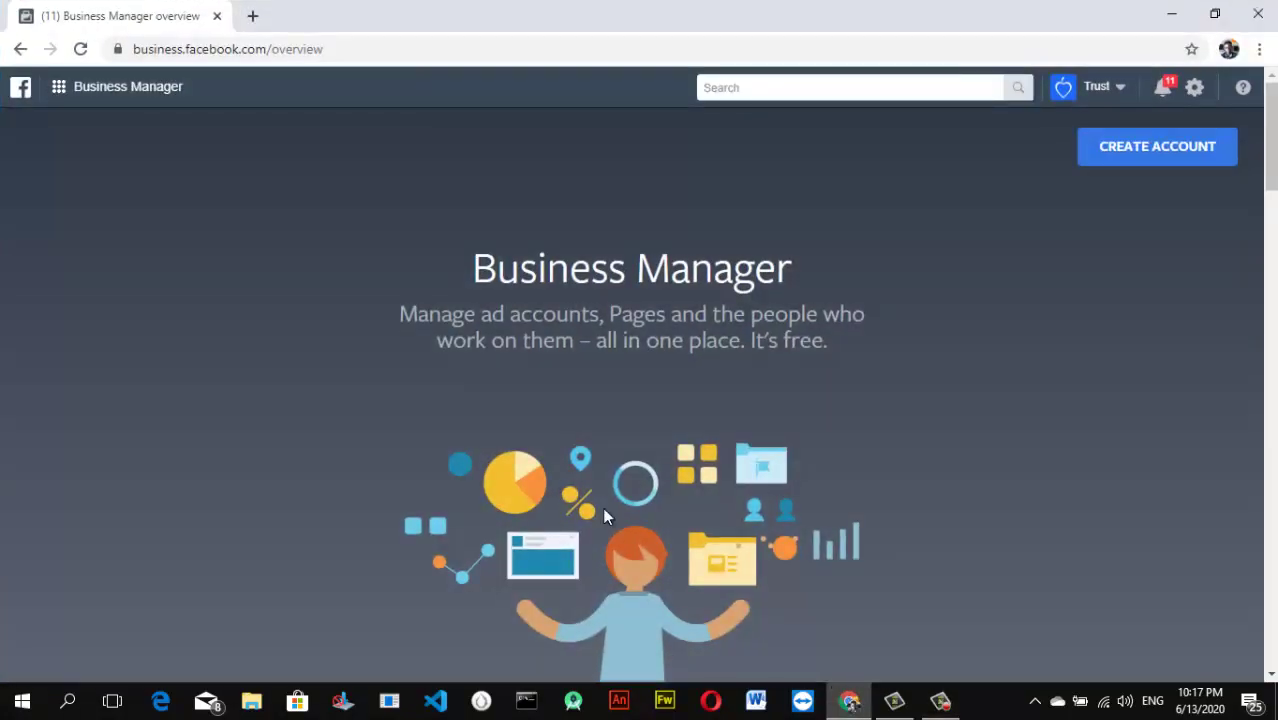
pyautogui.click(251, 17)
pyautogui.write('bu')
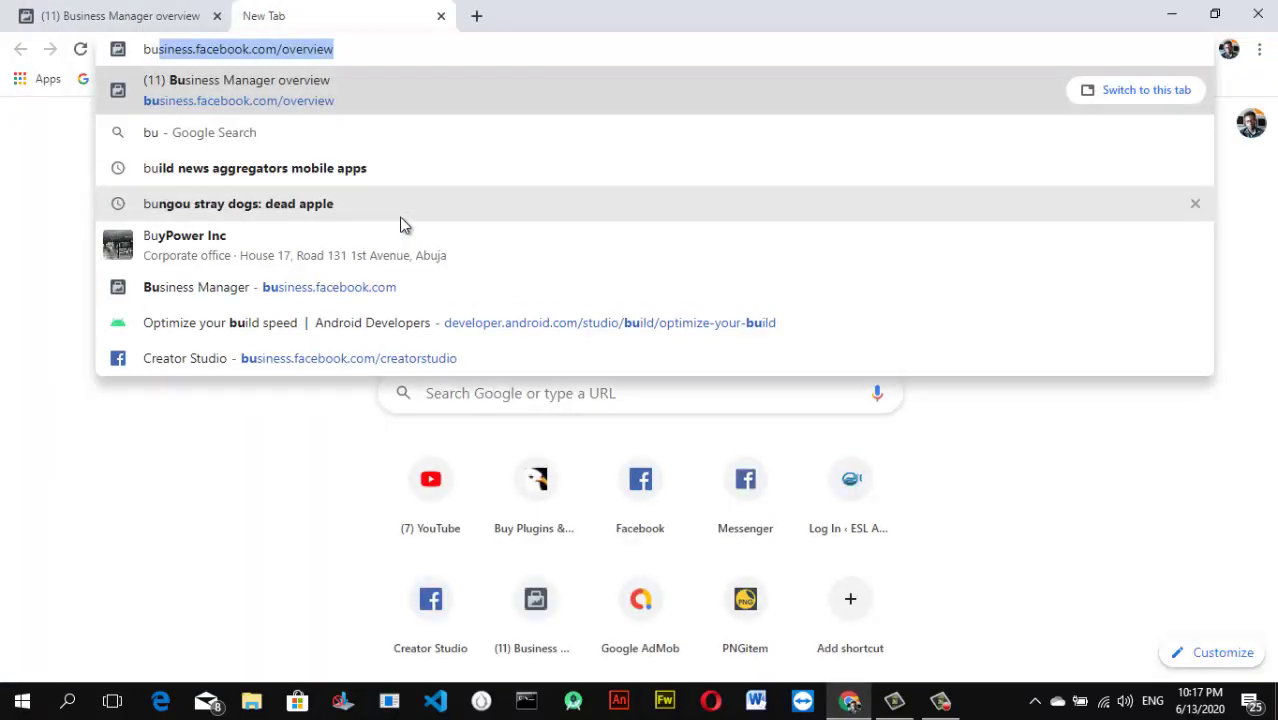
pyautogui.press('Right')
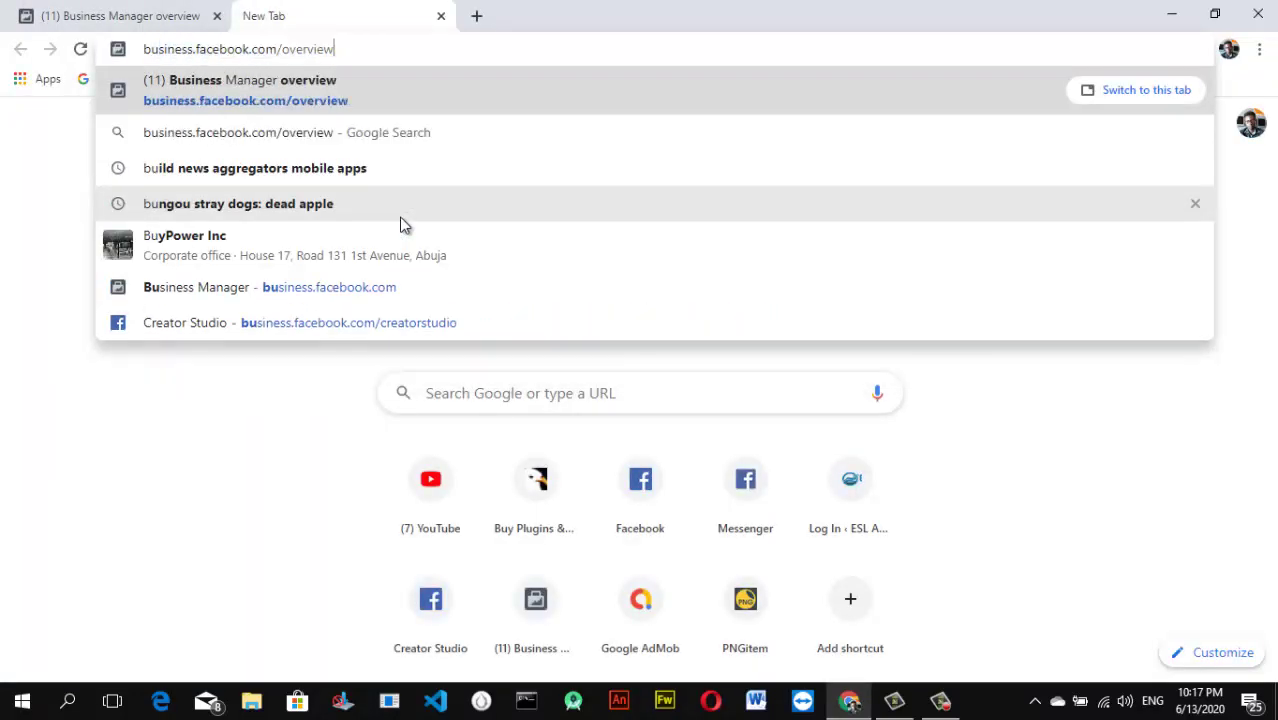
pyautogui.press('Return')
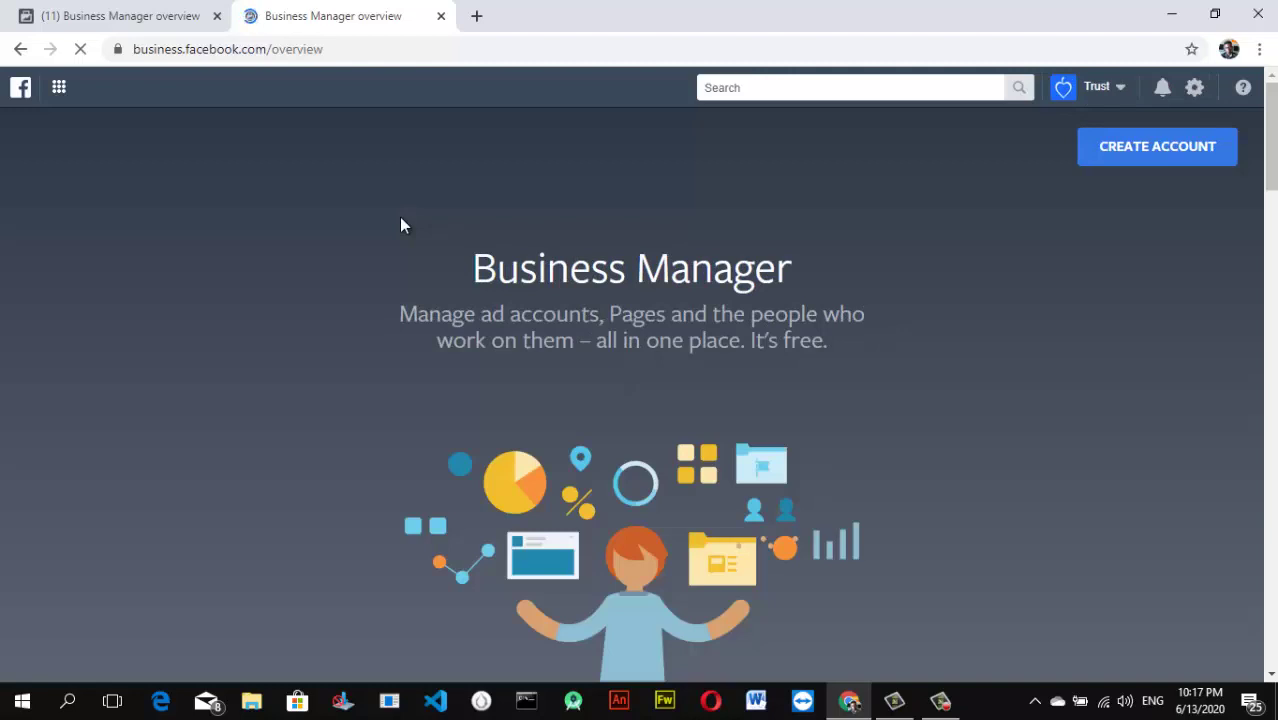
pyautogui.click(58, 88)
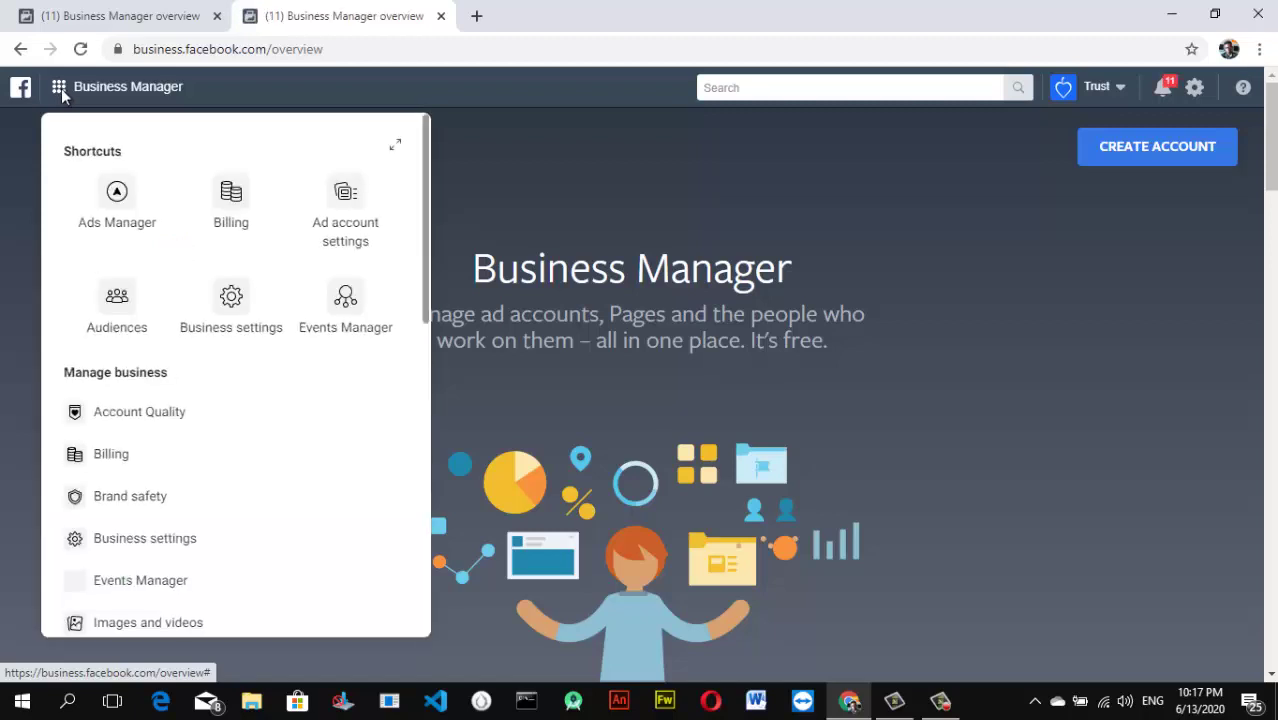
pyautogui.click(121, 203)
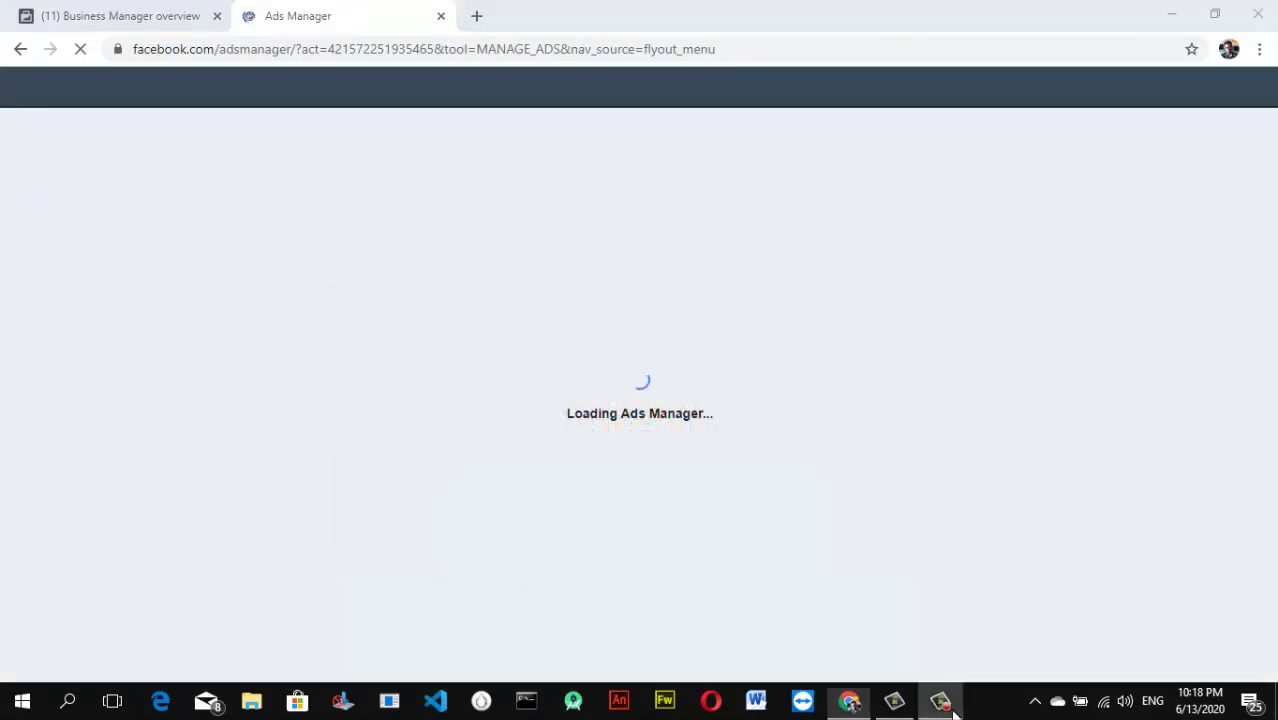
pyautogui.click(940, 700)
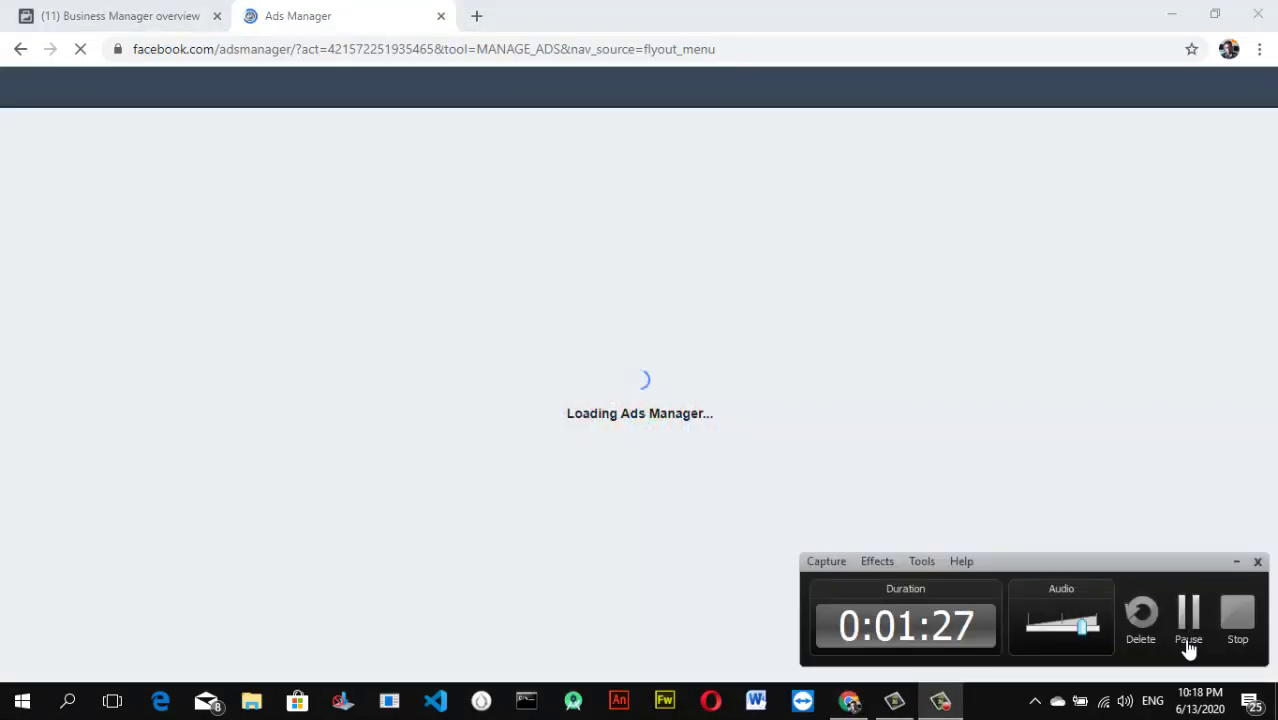
pyautogui.click(1195, 640)
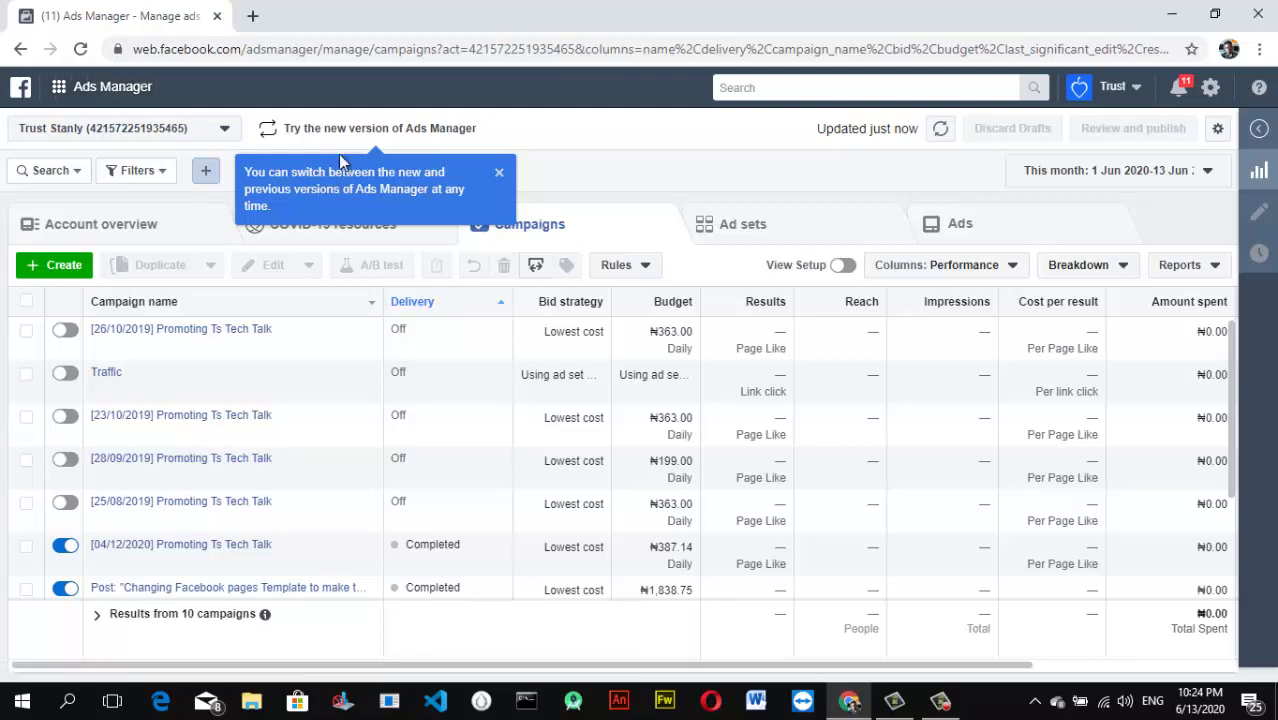
# Step: Dismiss the version tip and start creating a new campaign, checking the existing campaign choices before returning to the new campaign objectives
pyautogui.click(499, 173)
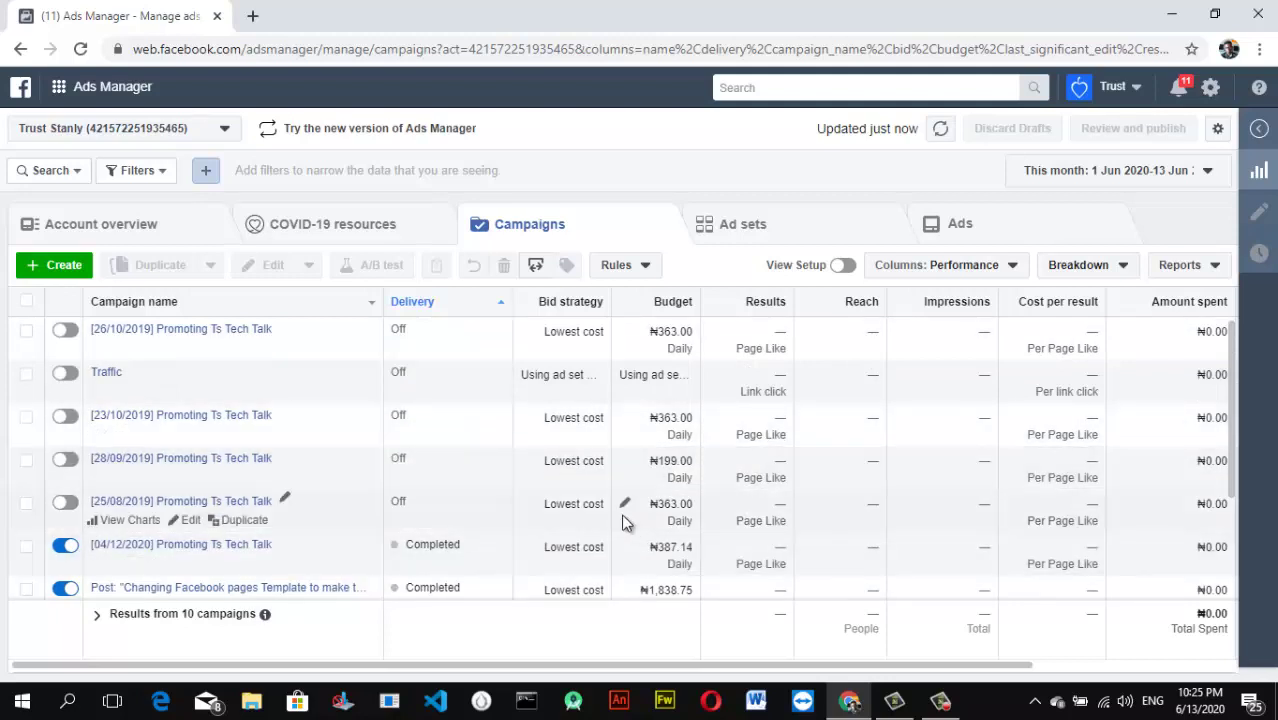
pyautogui.click(60, 266)
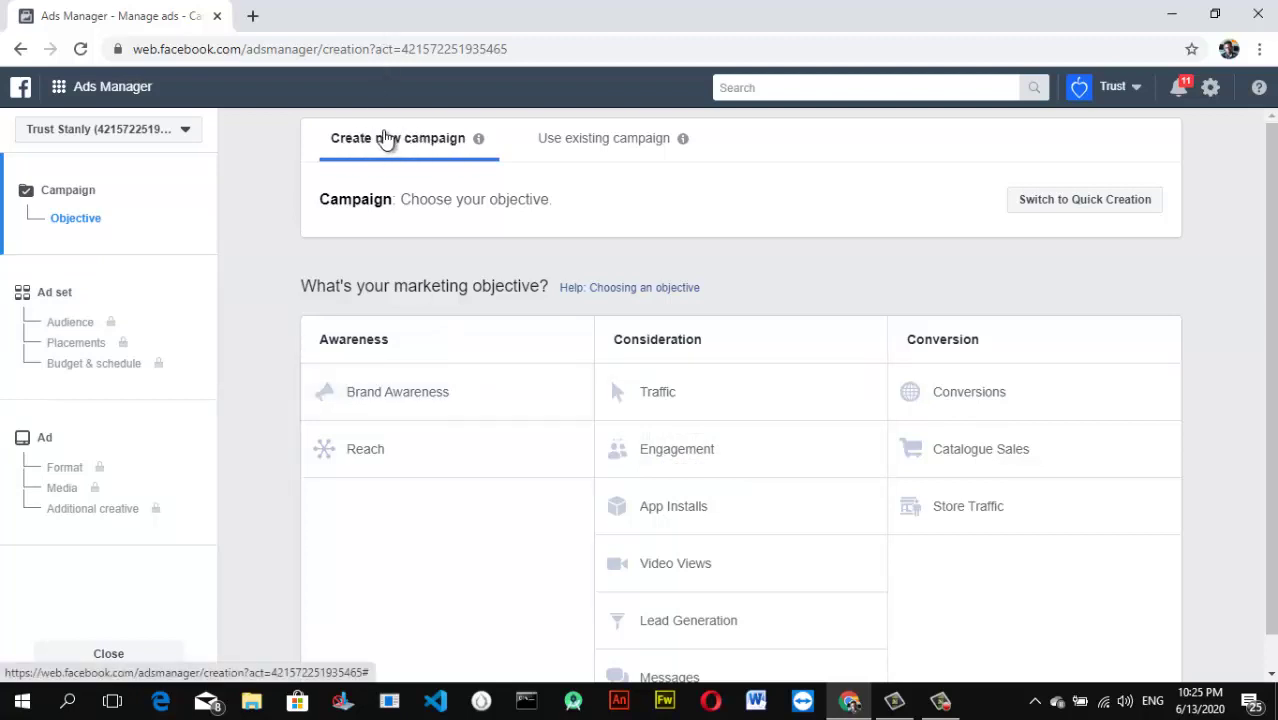
pyautogui.click(567, 145)
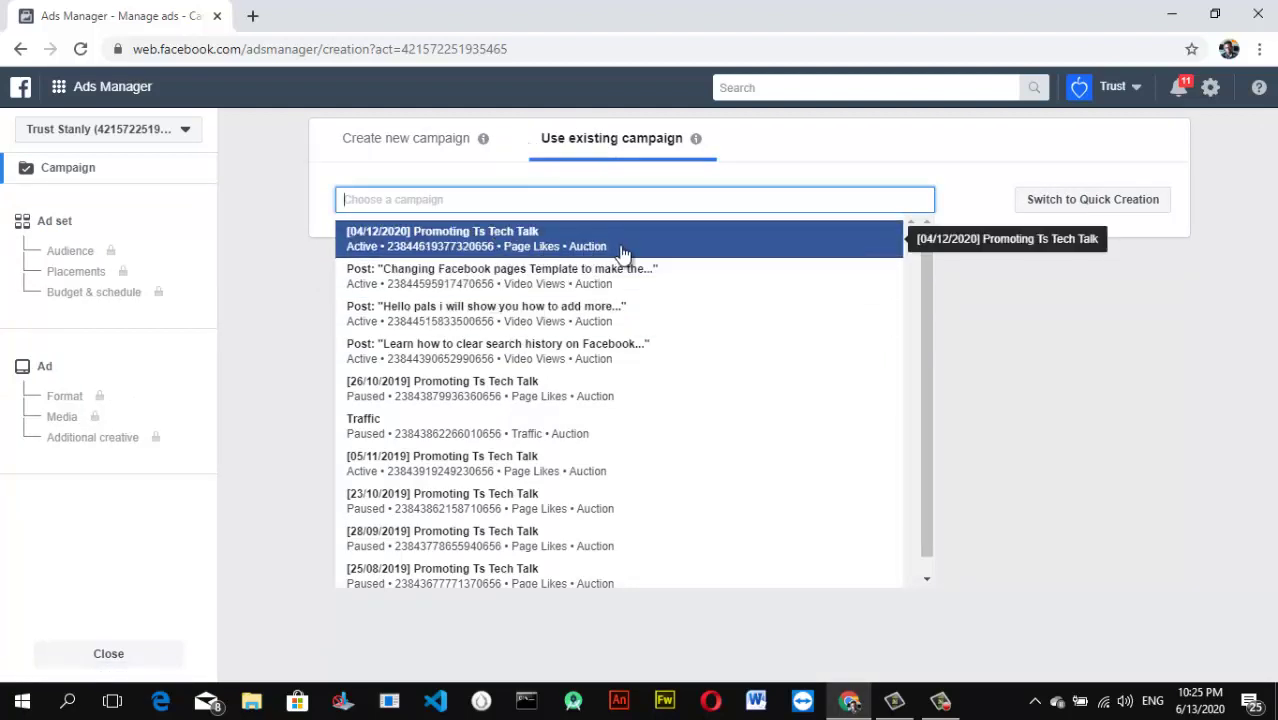
pyautogui.click(428, 150)
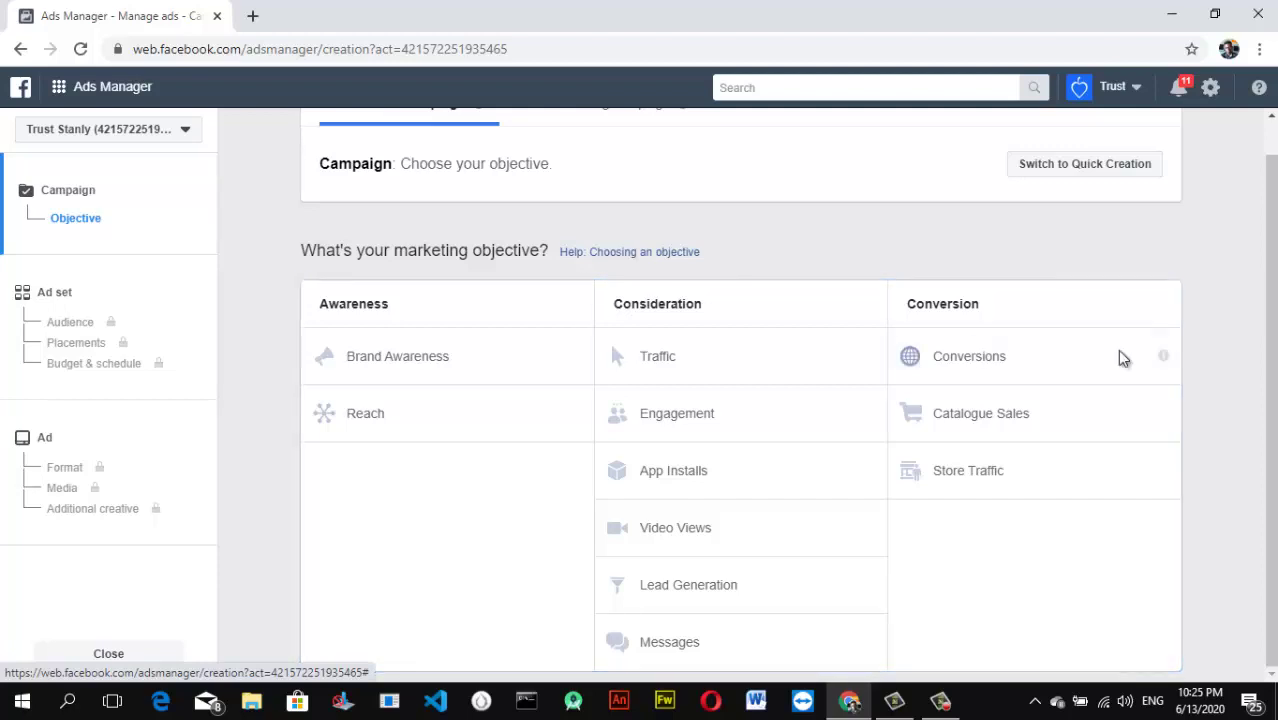
pyautogui.scroll(1, 740, 400)
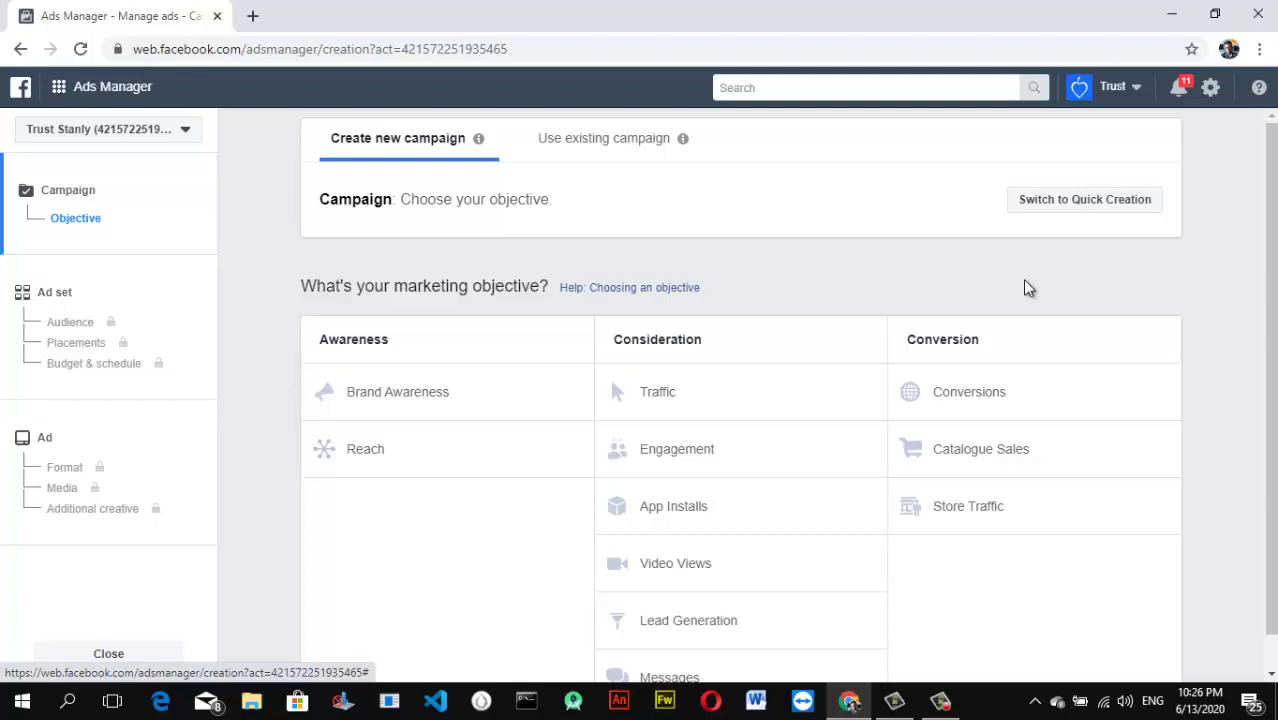
# Step: Switch to Quick Creation, name the campaign "new" and review the buying type and campaign objective options, keeping Auction and Traffic
pyautogui.click(1088, 203)
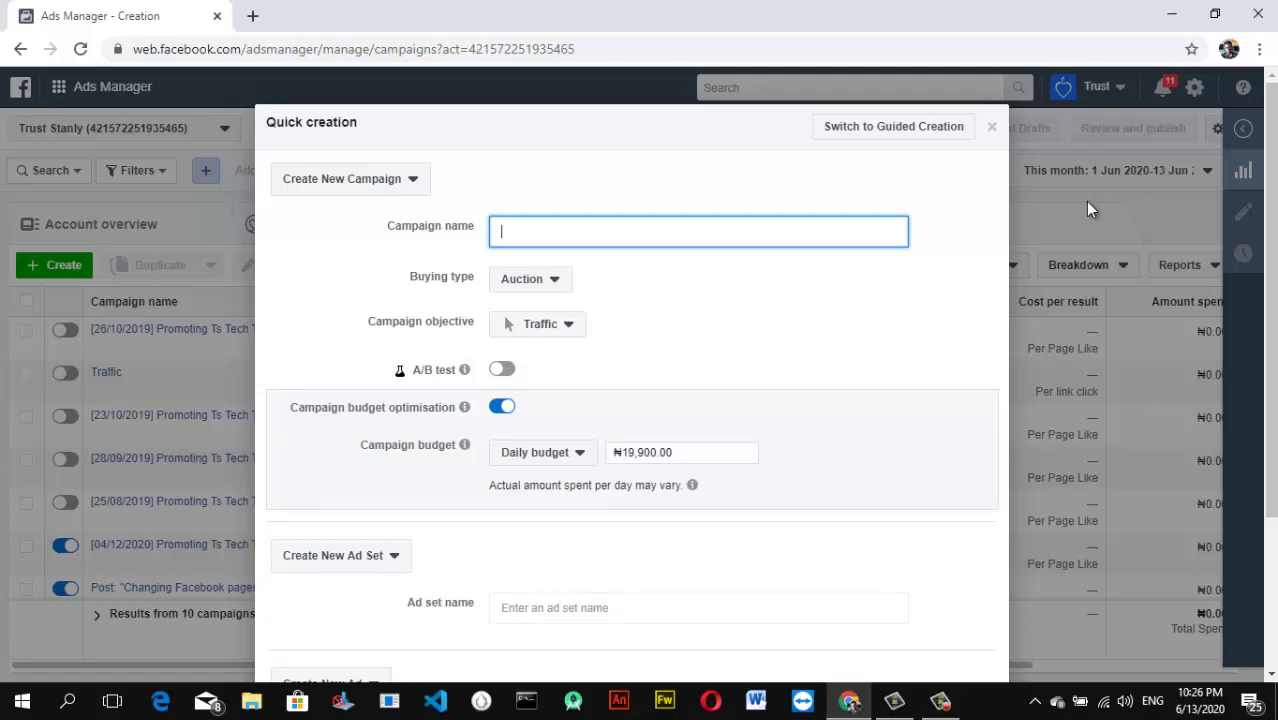
pyautogui.write('new')
pyautogui.click(522, 281)
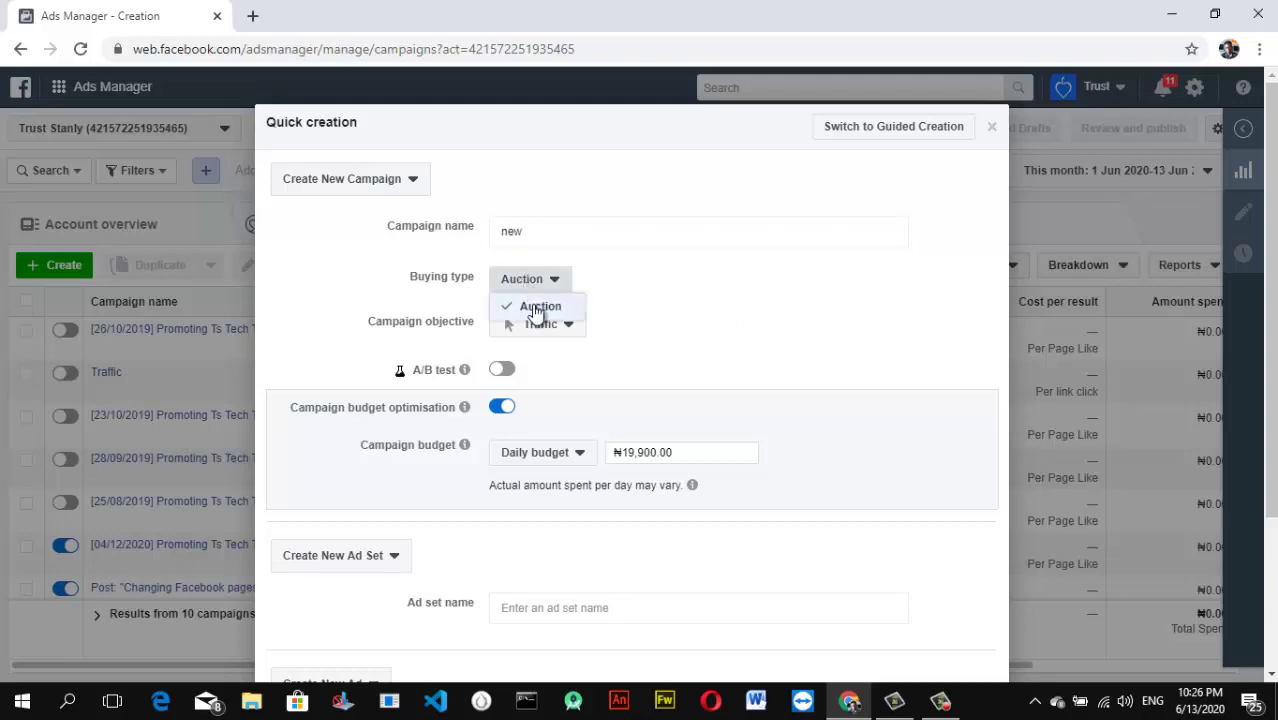
pyautogui.click(630, 337)
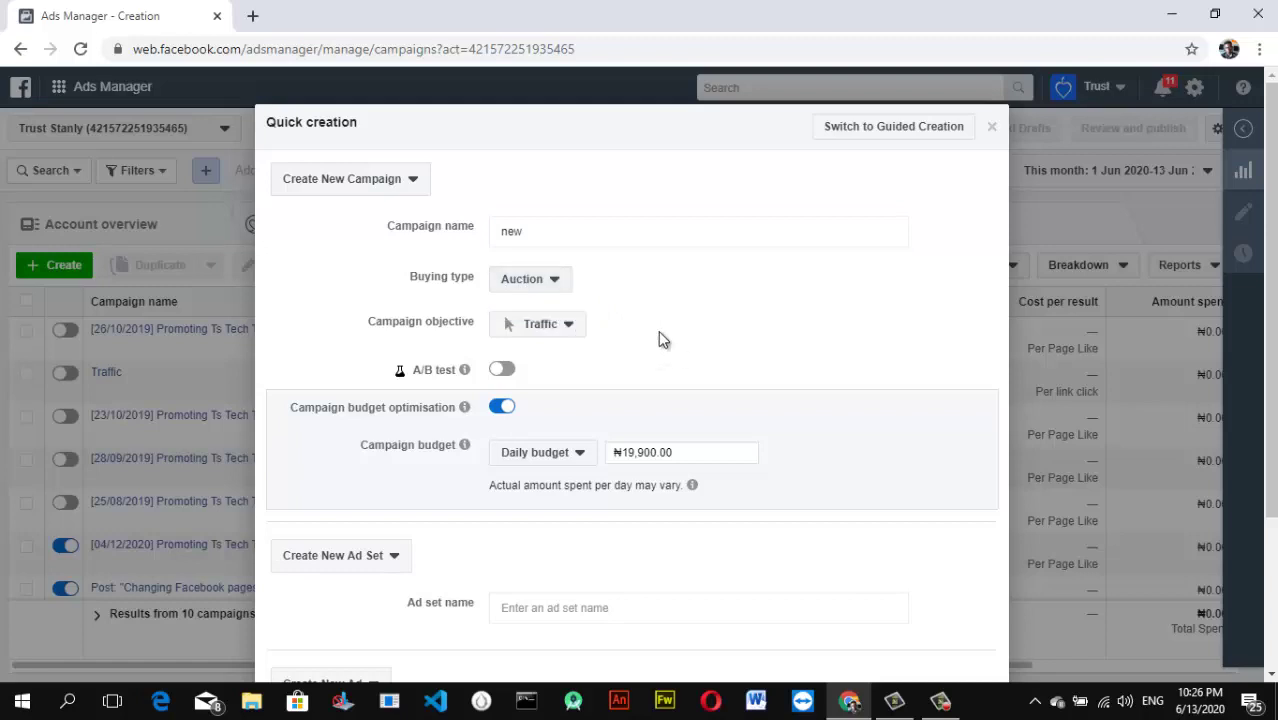
pyautogui.click(570, 326)
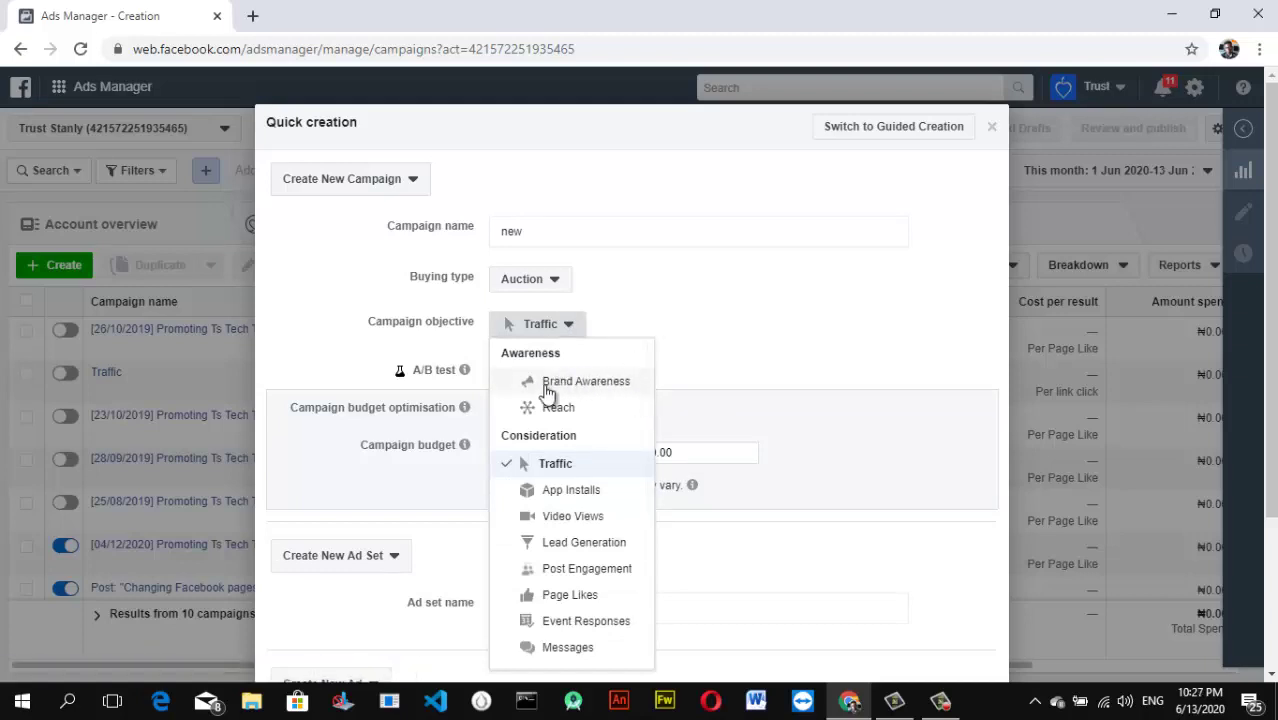
pyautogui.click(703, 344)
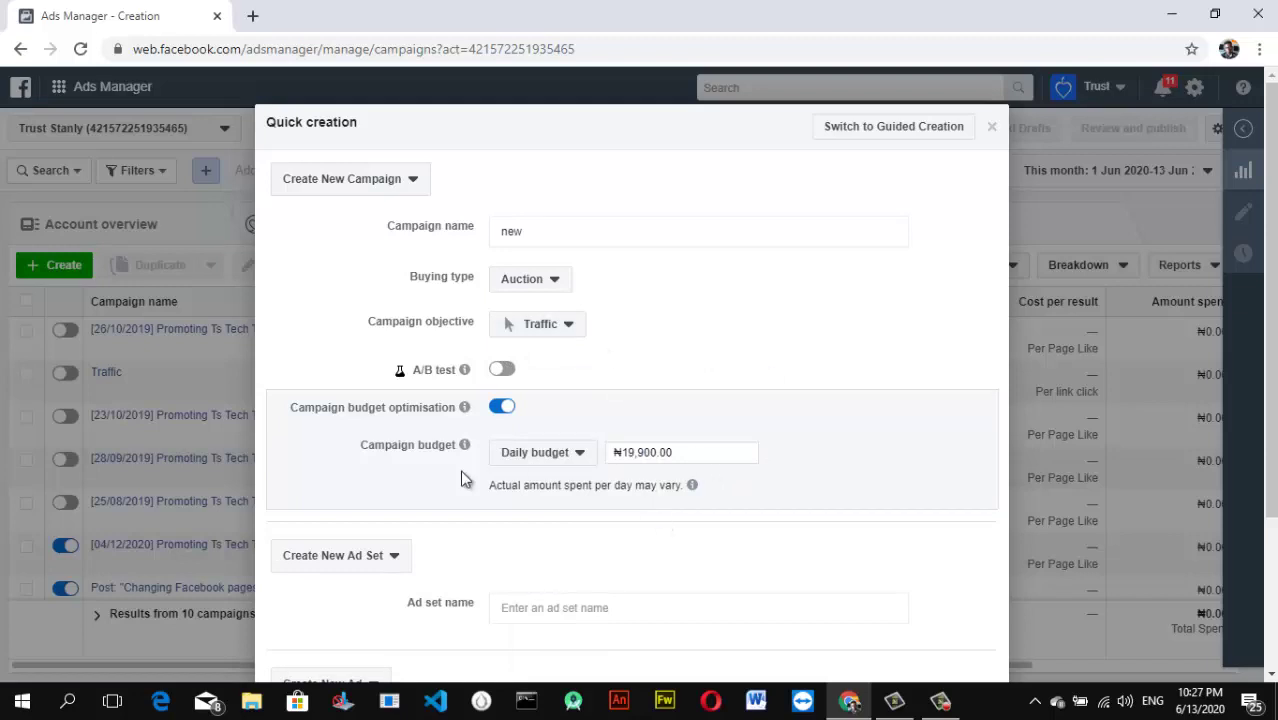
# Step: Set the campaign's daily budget to ₦1,900.00
pyautogui.click(634, 453)
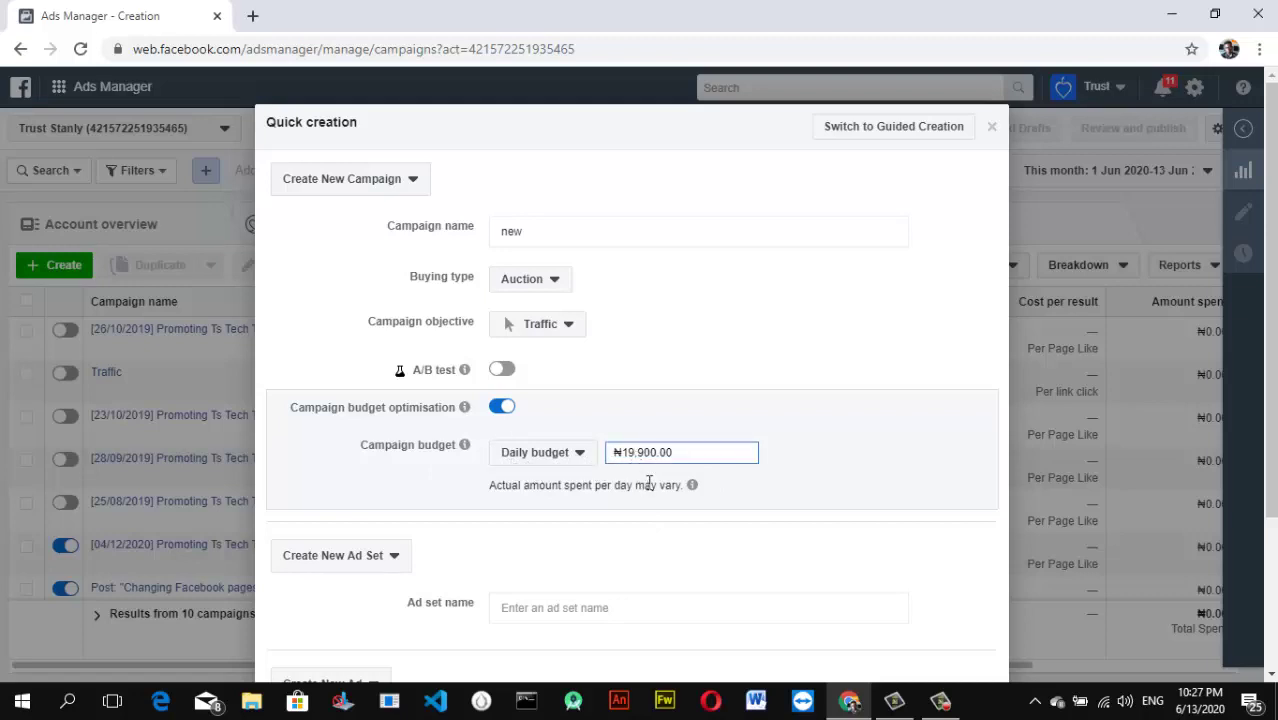
pyautogui.press('BackSpace')
pyautogui.press('BackSpace')
pyautogui.press('BackSpace')
pyautogui.write('1')
pyautogui.click(970, 288)
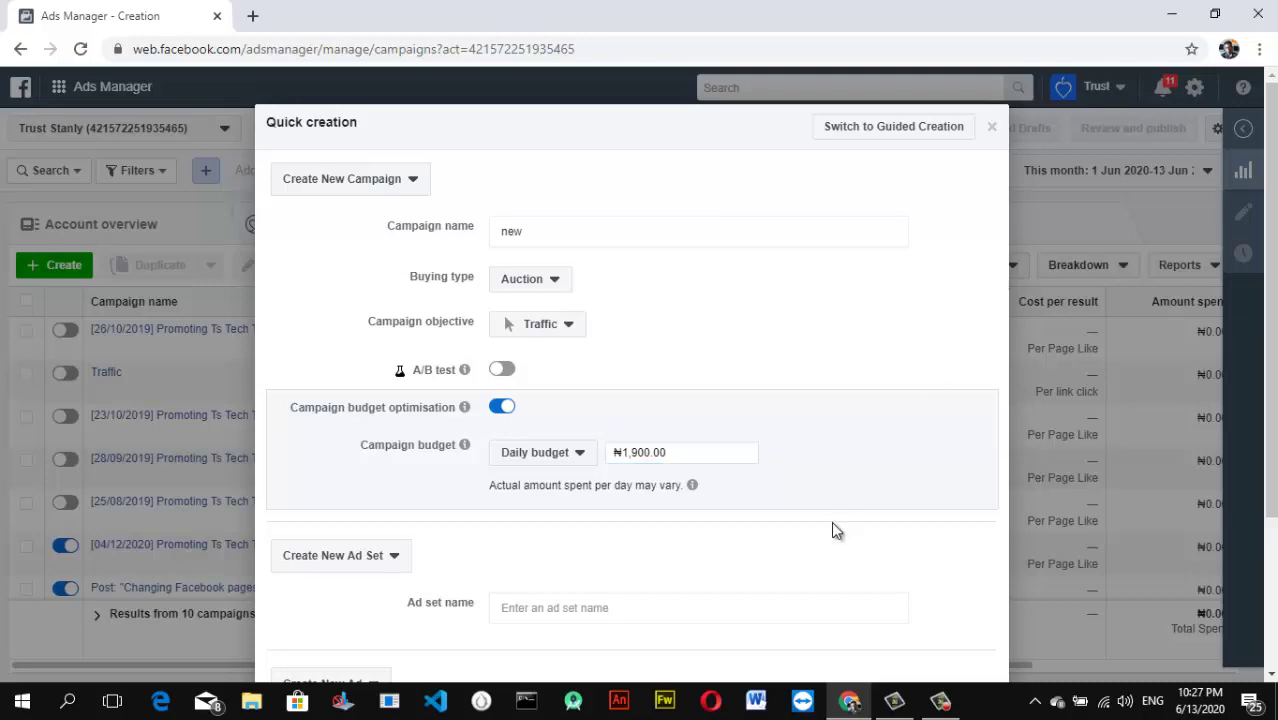
# Step: Name the ad set "Auto" and the ad "Like", and cancel the quick creation without saving a draft
pyautogui.click(626, 608)
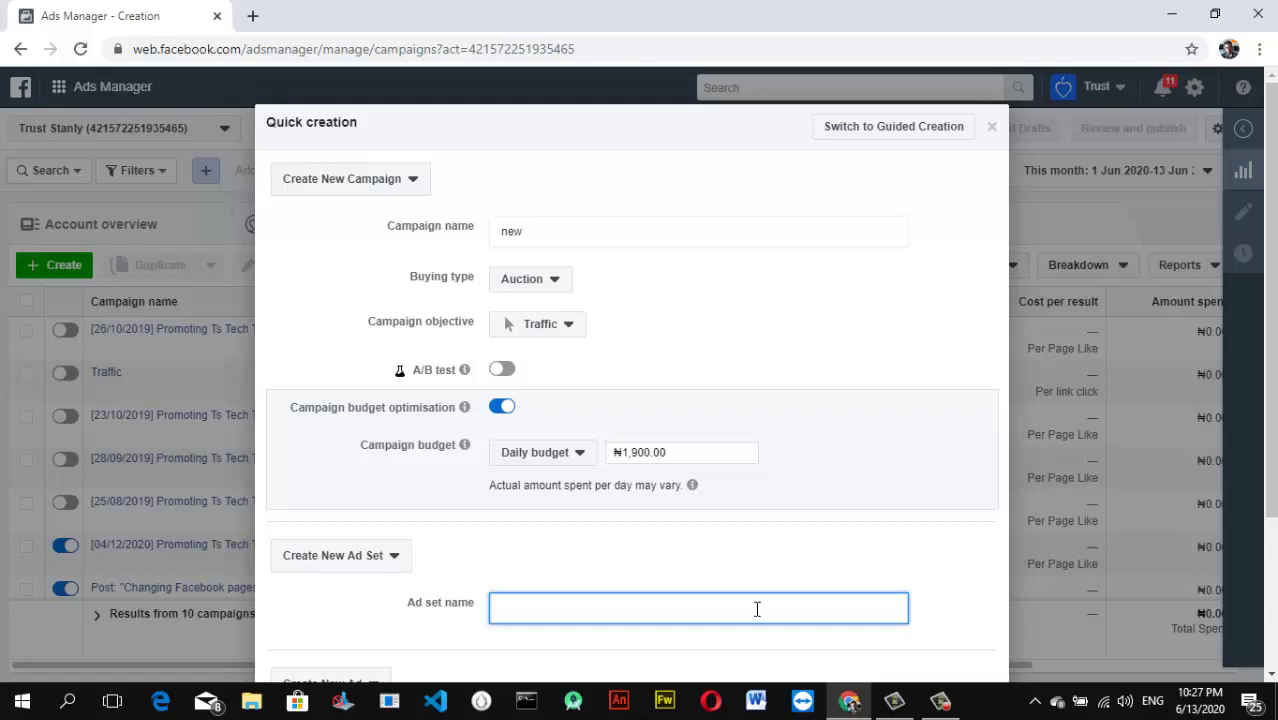
pyautogui.write('A')
pyautogui.press('BackSpace')
pyautogui.write('Auto')
pyautogui.scroll(-3, 985, 578)
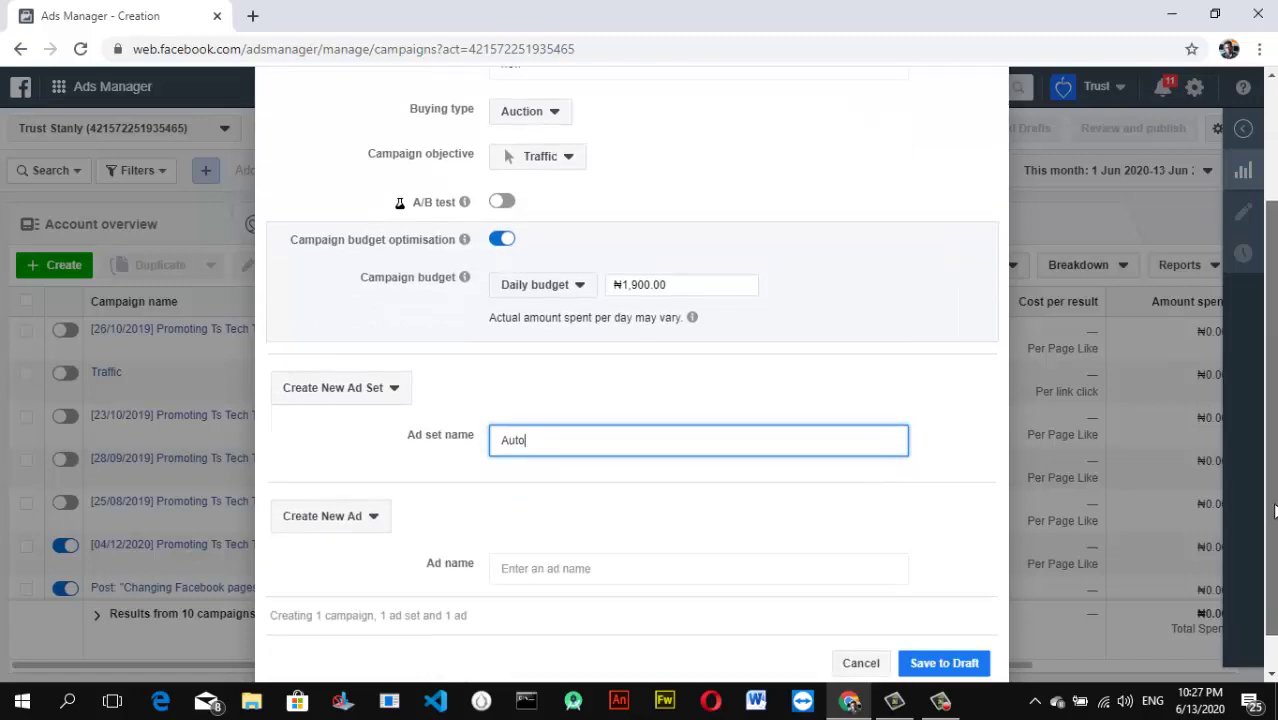
pyautogui.click(540, 525)
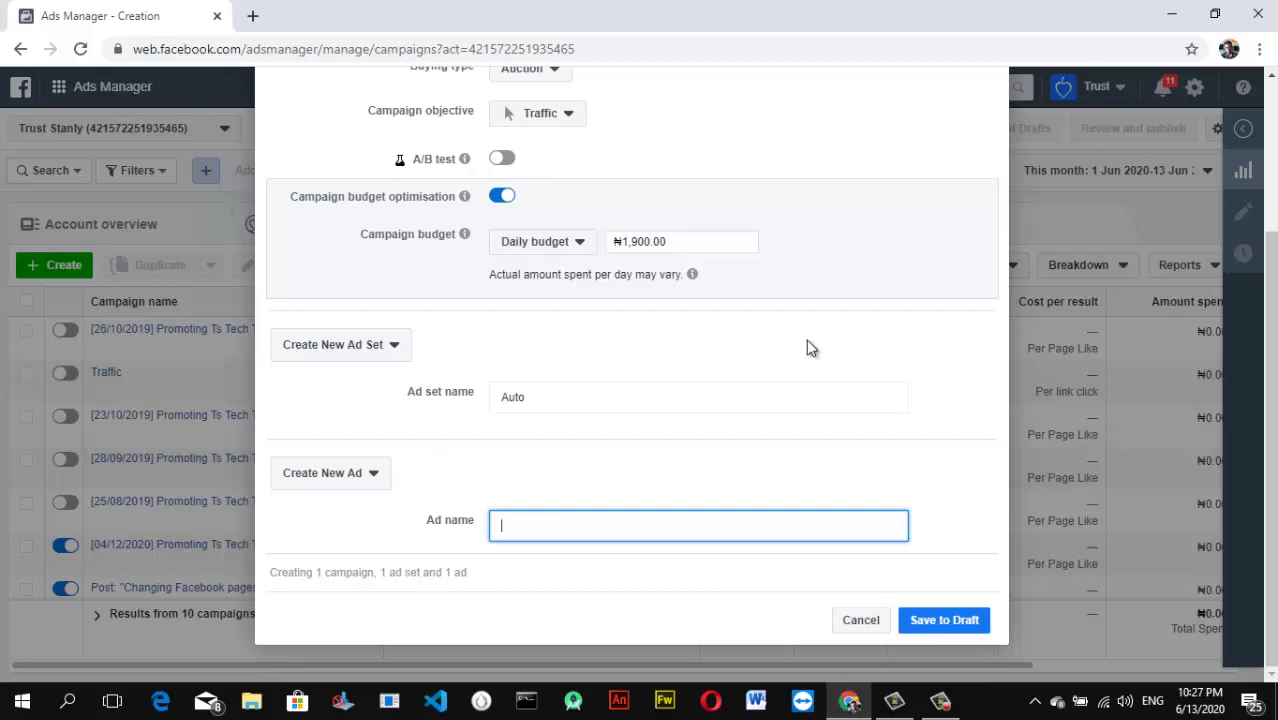
pyautogui.write('Like')
pyautogui.click(873, 622)
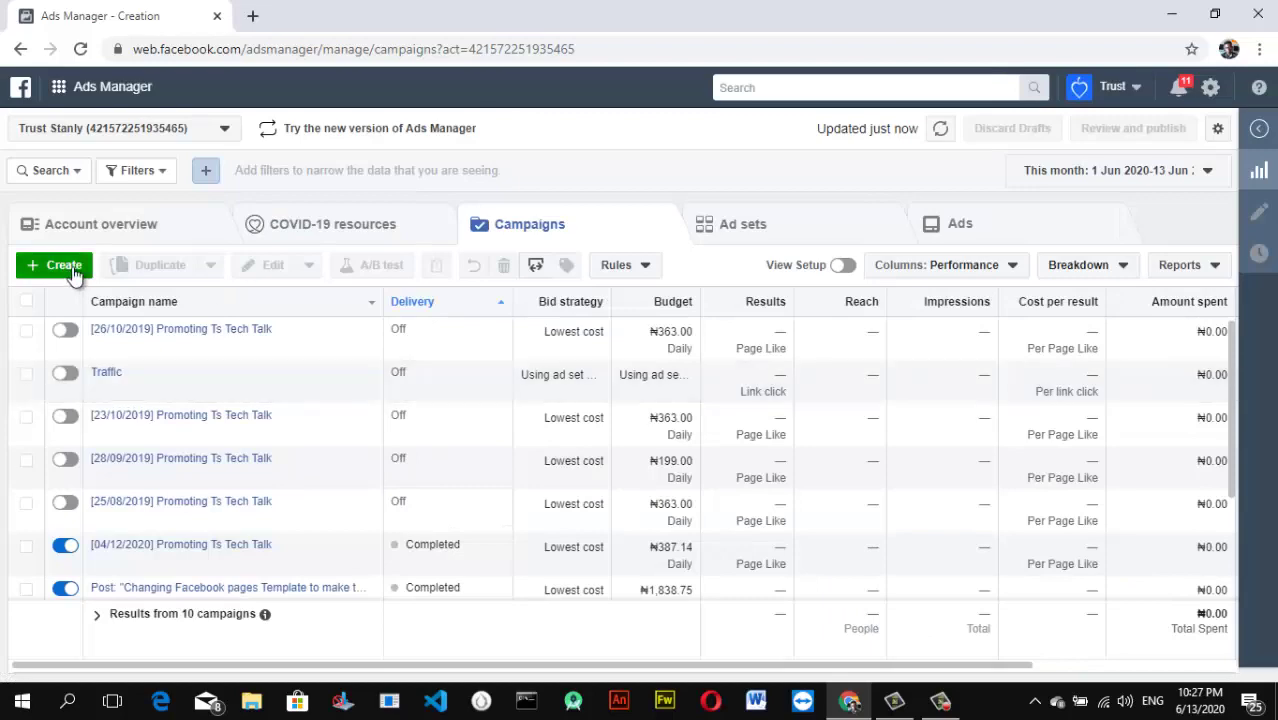
# Step: Start creating a campaign again and switch to Guided Creation
pyautogui.click(64, 266)
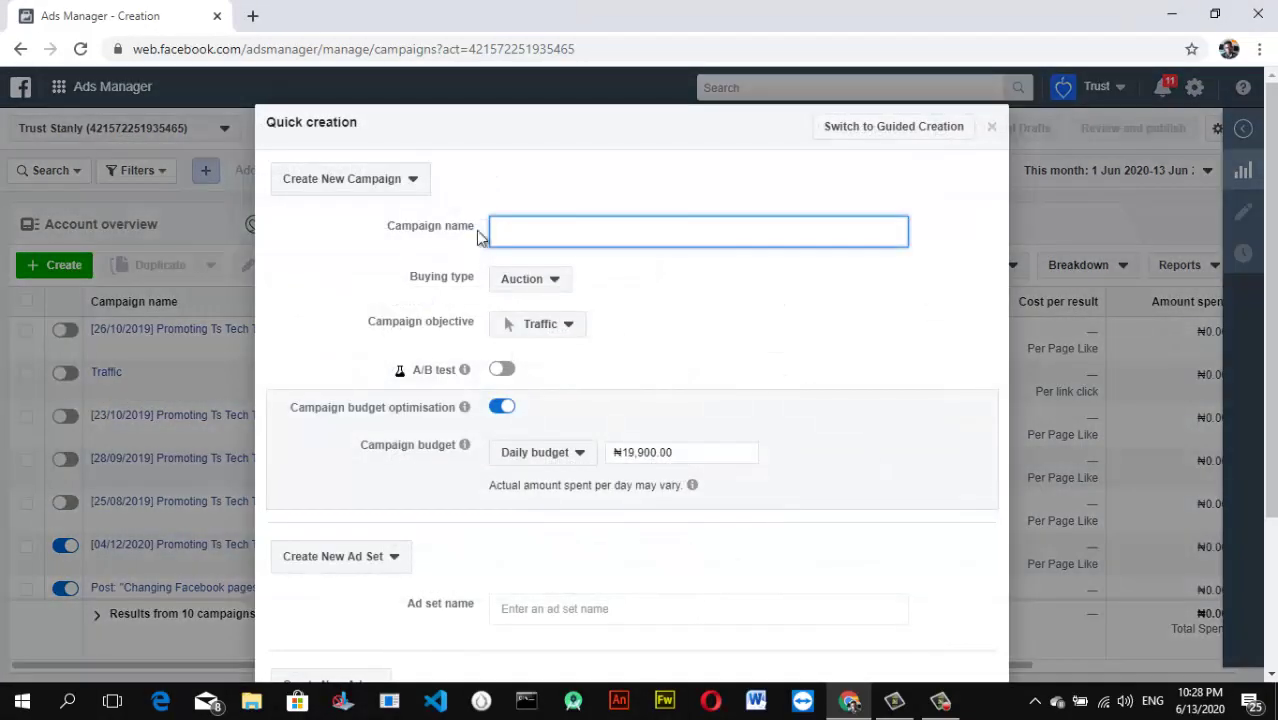
pyautogui.click(875, 131)
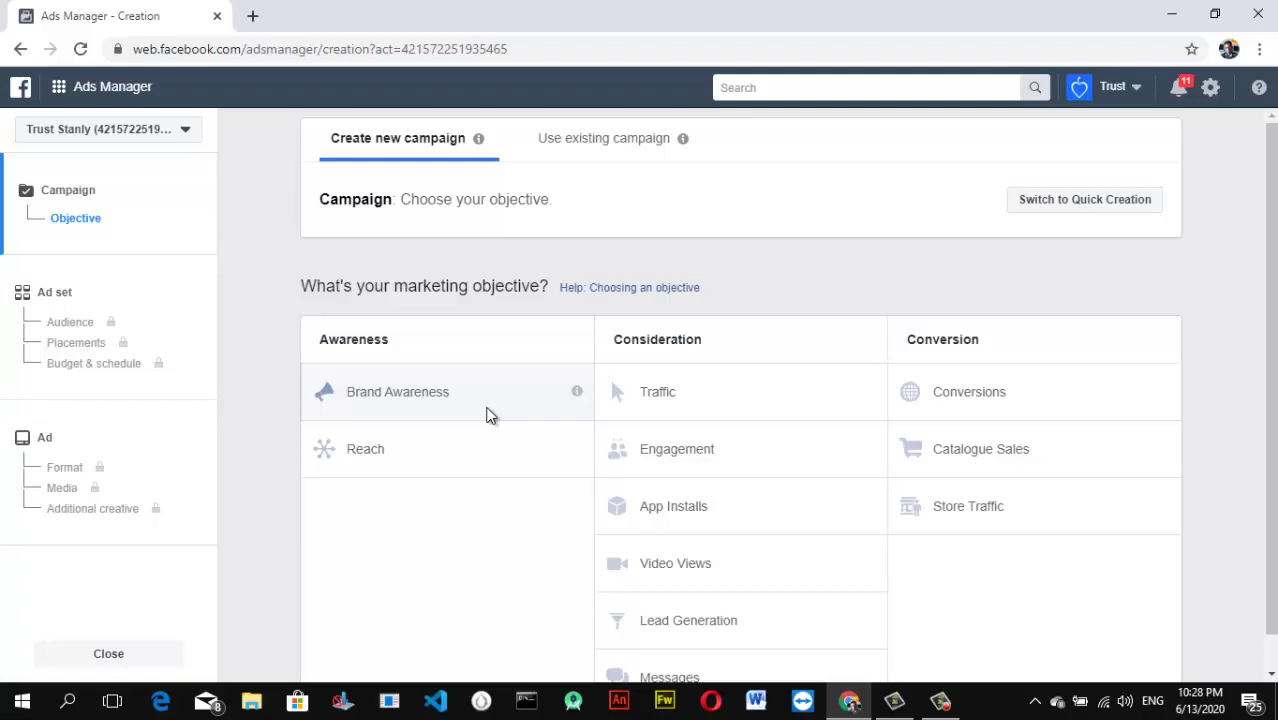
# Step: Read the Brand Awareness objective's help, including the article on creating such a campaign with guided creation, and close the help
pyautogui.moveTo(577, 391)
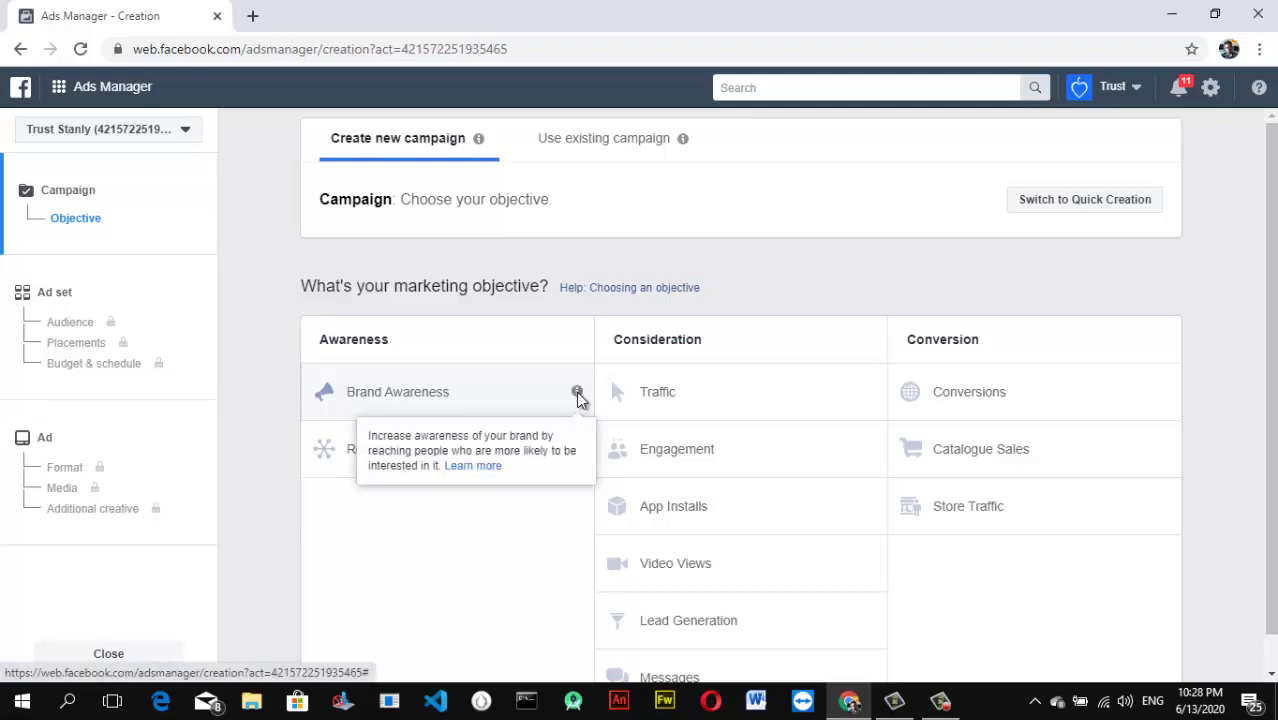
pyautogui.click(490, 466)
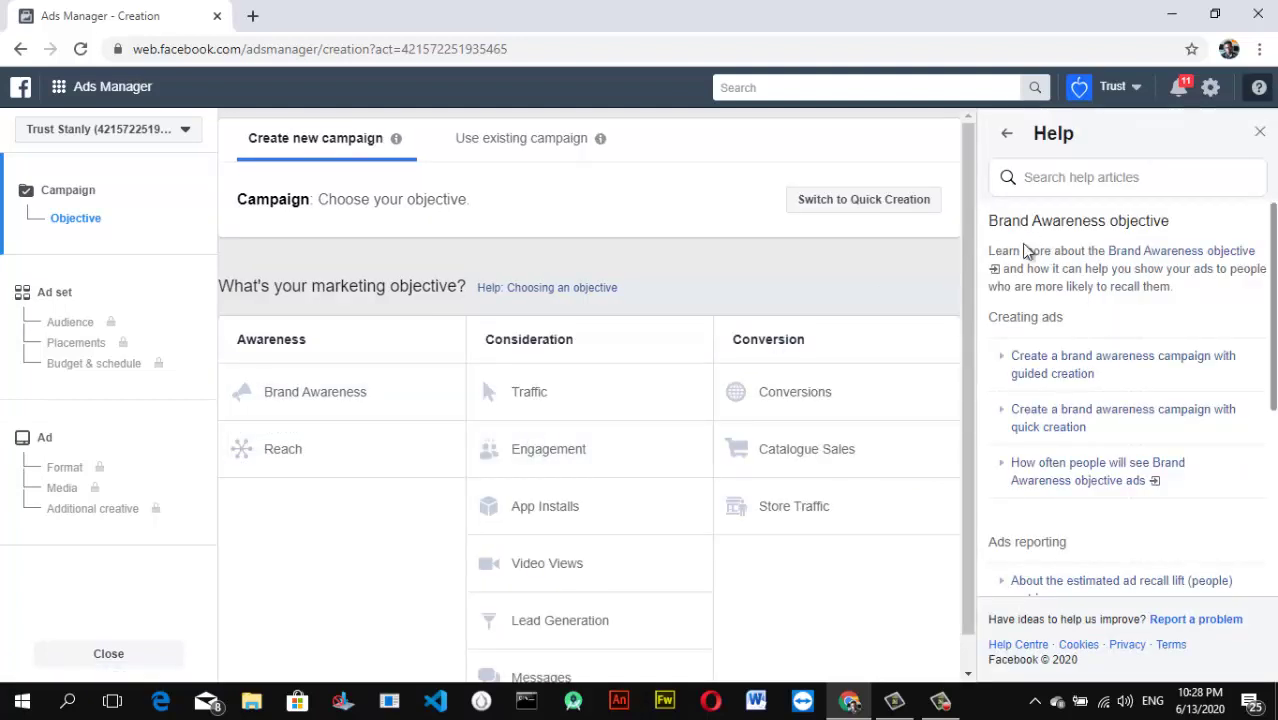
pyautogui.moveTo(990, 229); pyautogui.dragTo(1190, 298)
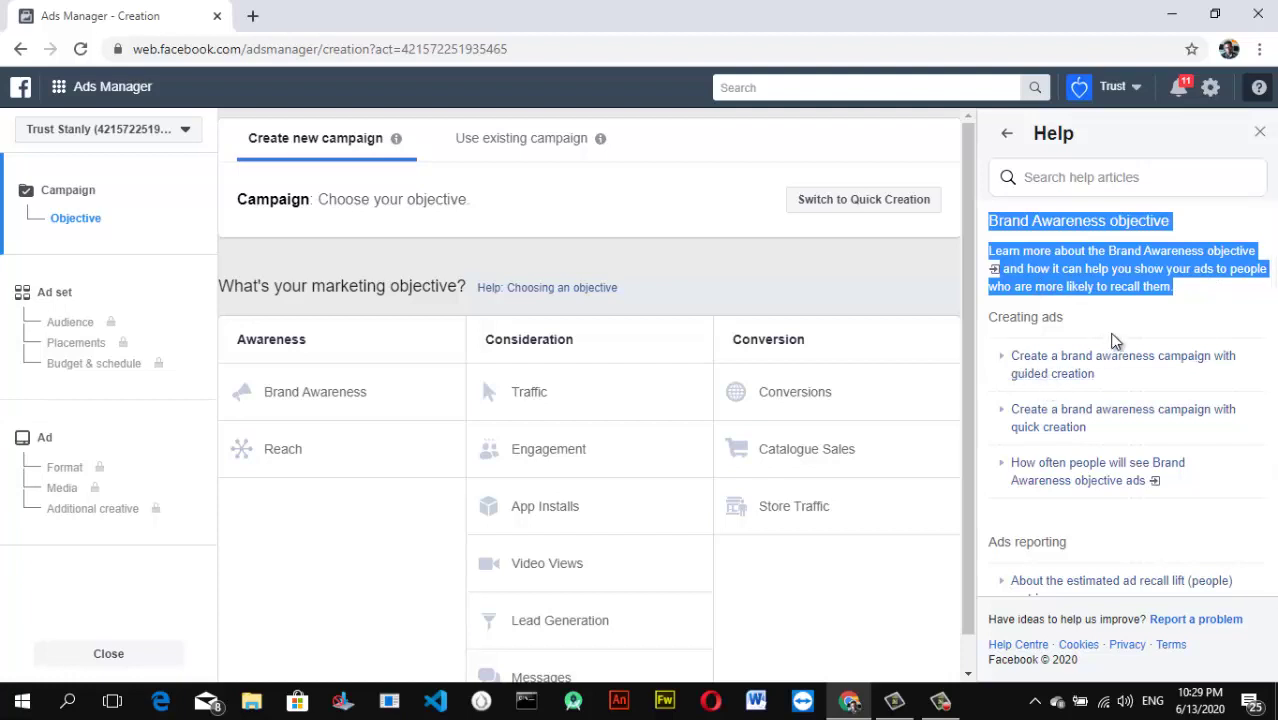
pyautogui.click(1068, 360)
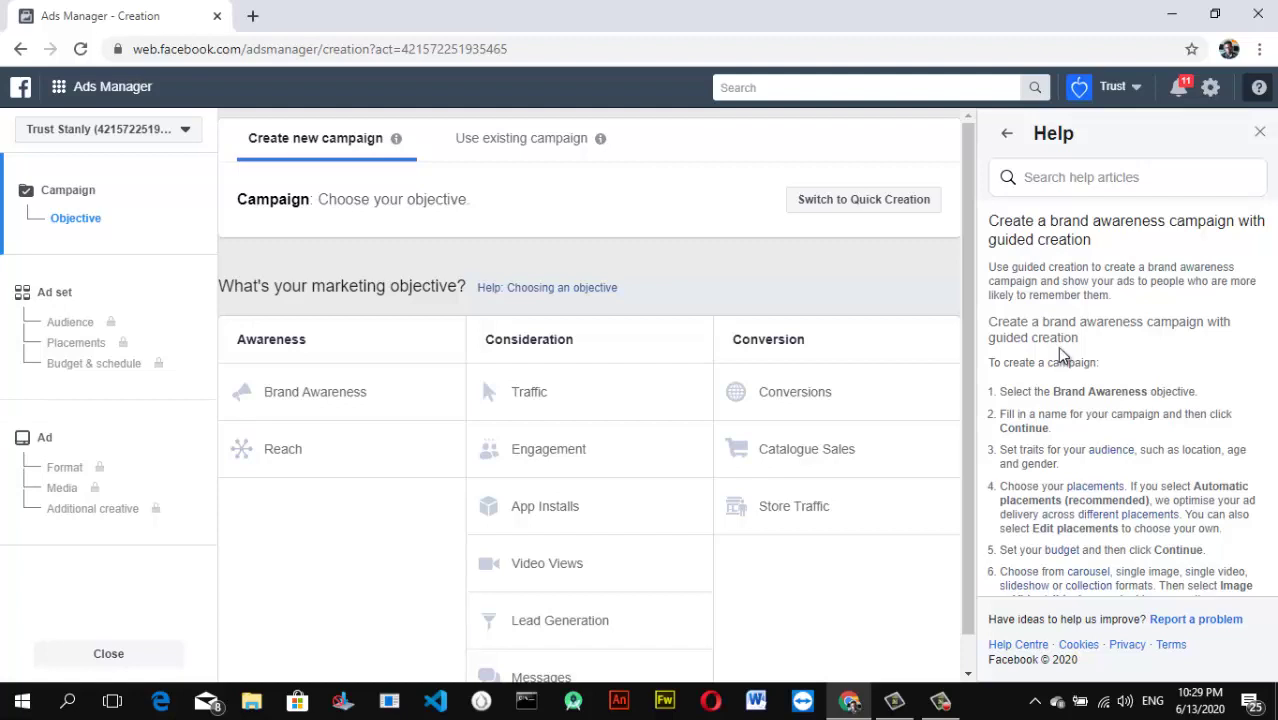
pyautogui.click(1006, 133)
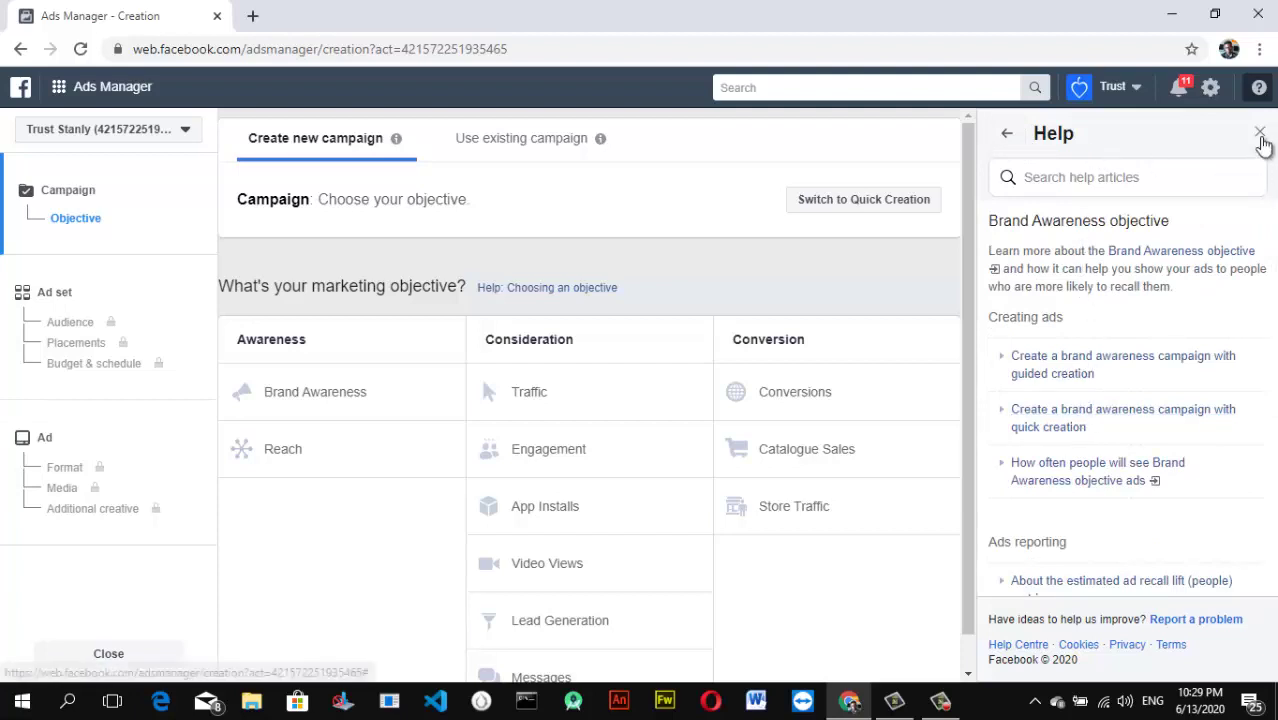
pyautogui.click(1260, 134)
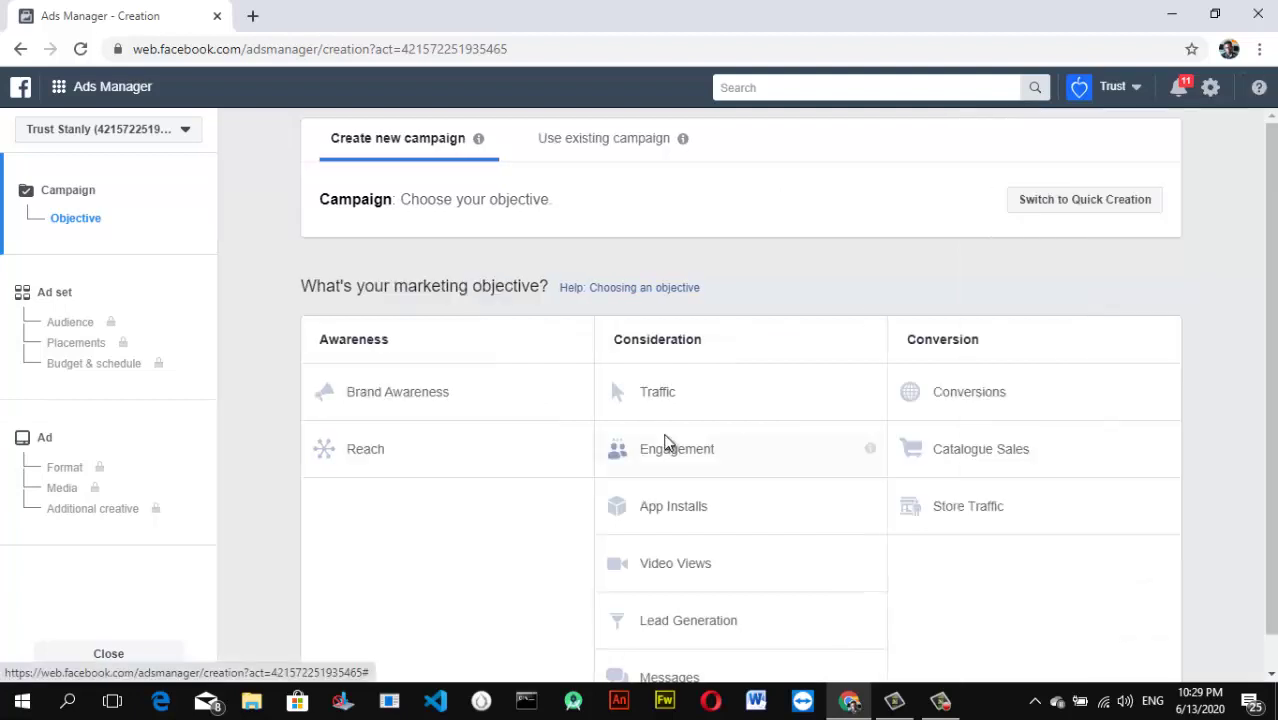
# Step: Read the help on the Reach marketing objective and close it
pyautogui.moveTo(581, 457)
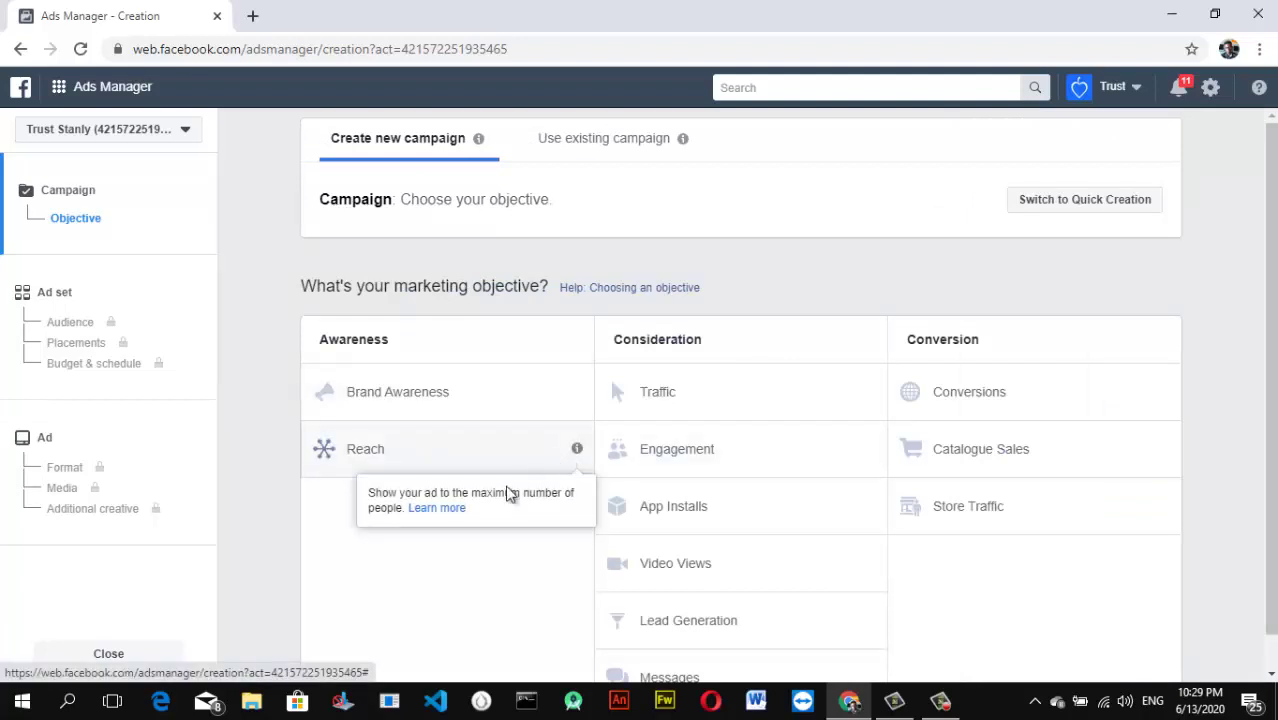
pyautogui.click(436, 508)
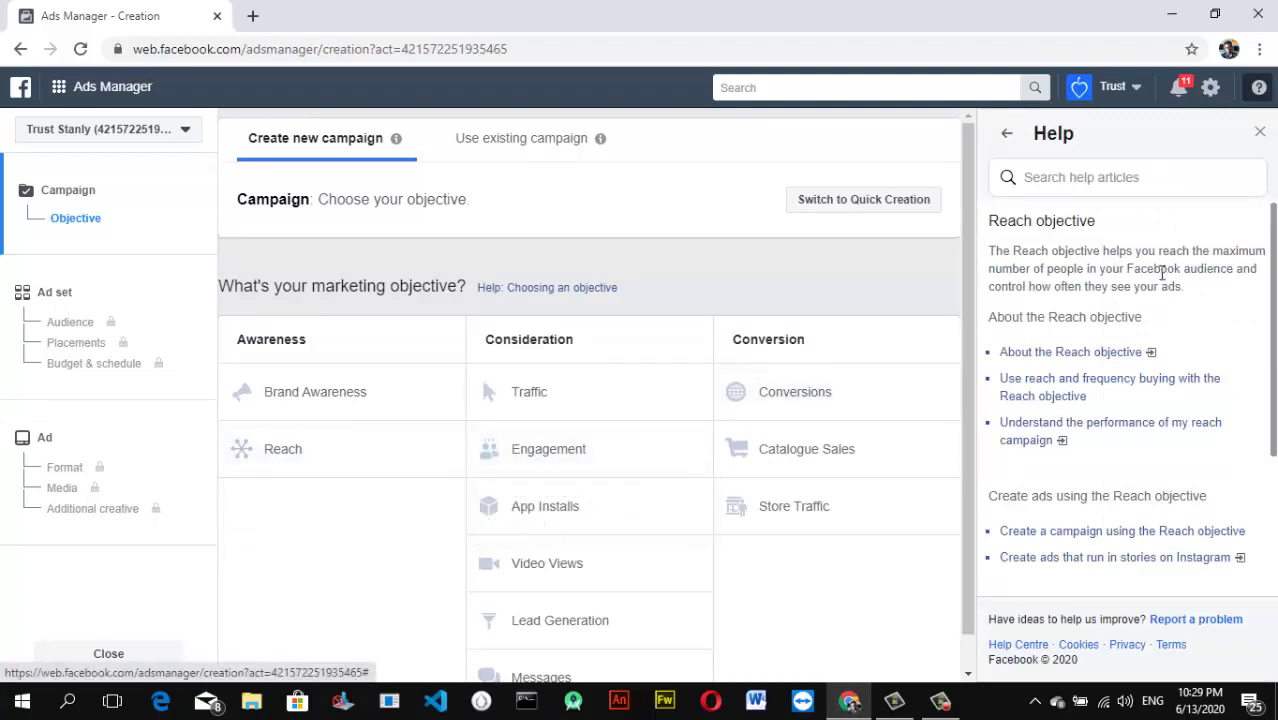
pyautogui.click(1261, 135)
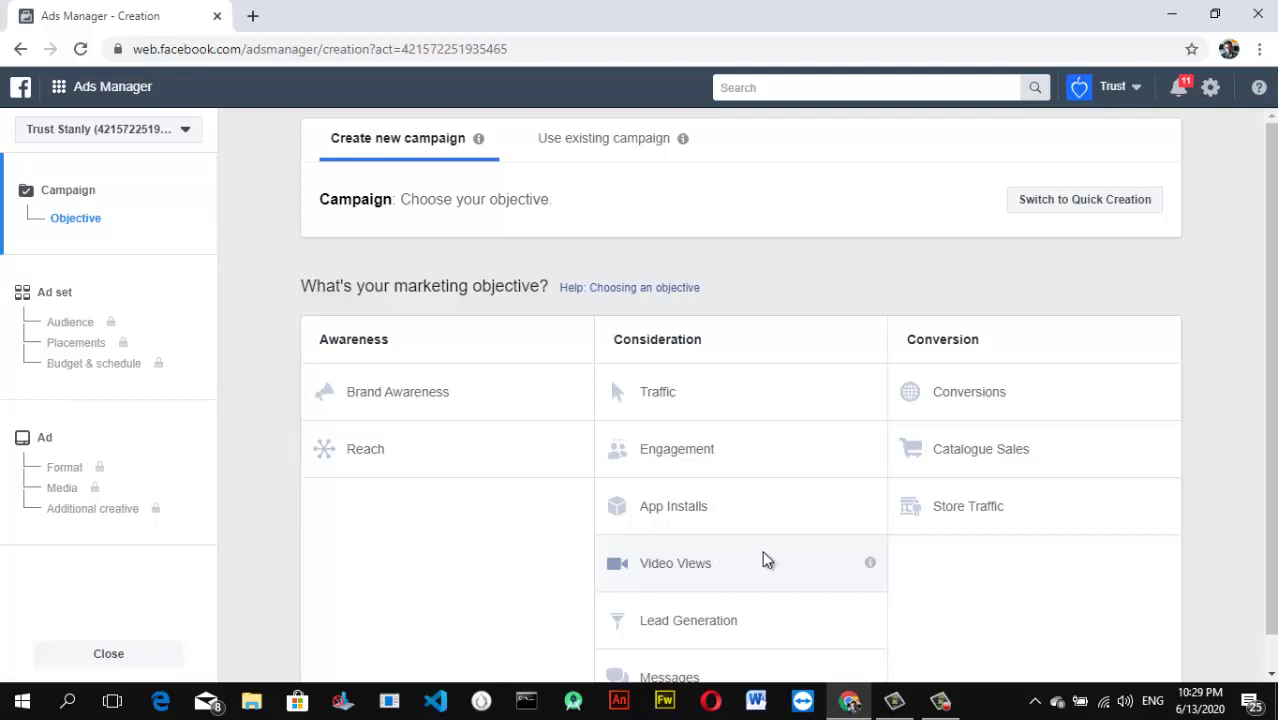
# Step: Choose Brand Awareness as the campaign's marketing objective and go to its campaign name
pyautogui.scroll(-1, 1270, 400)
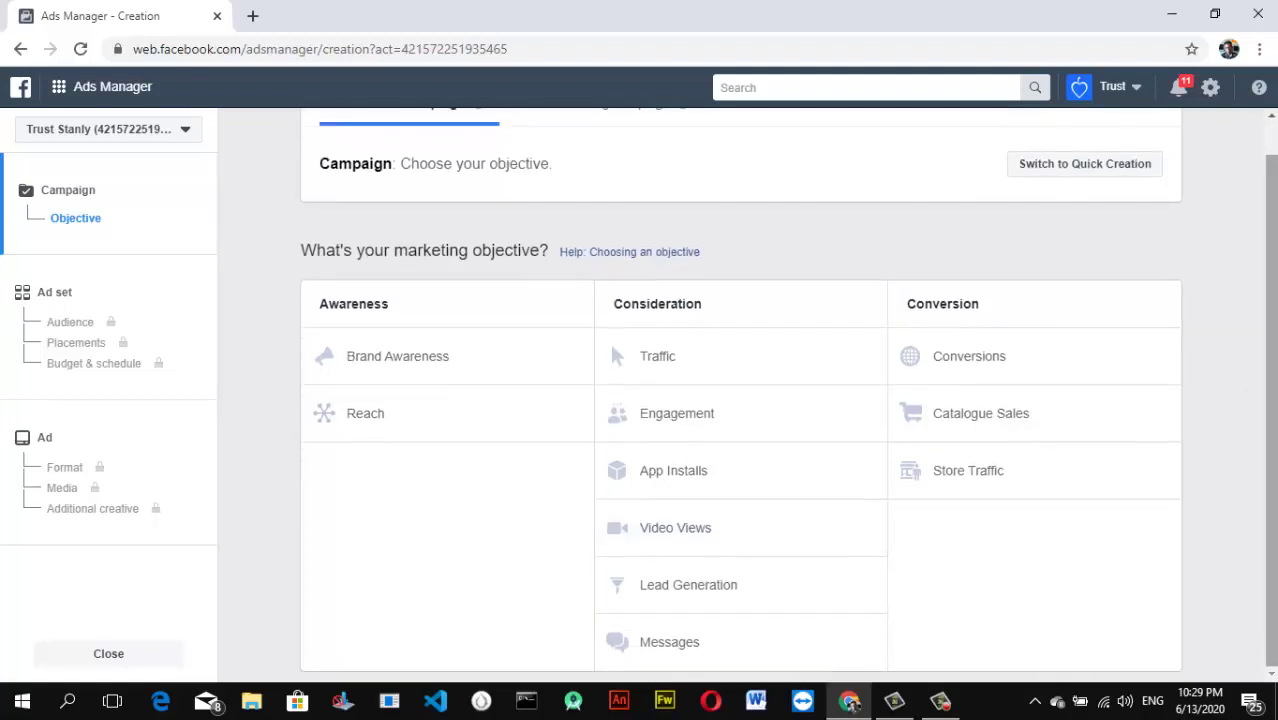
pyautogui.click(446, 358)
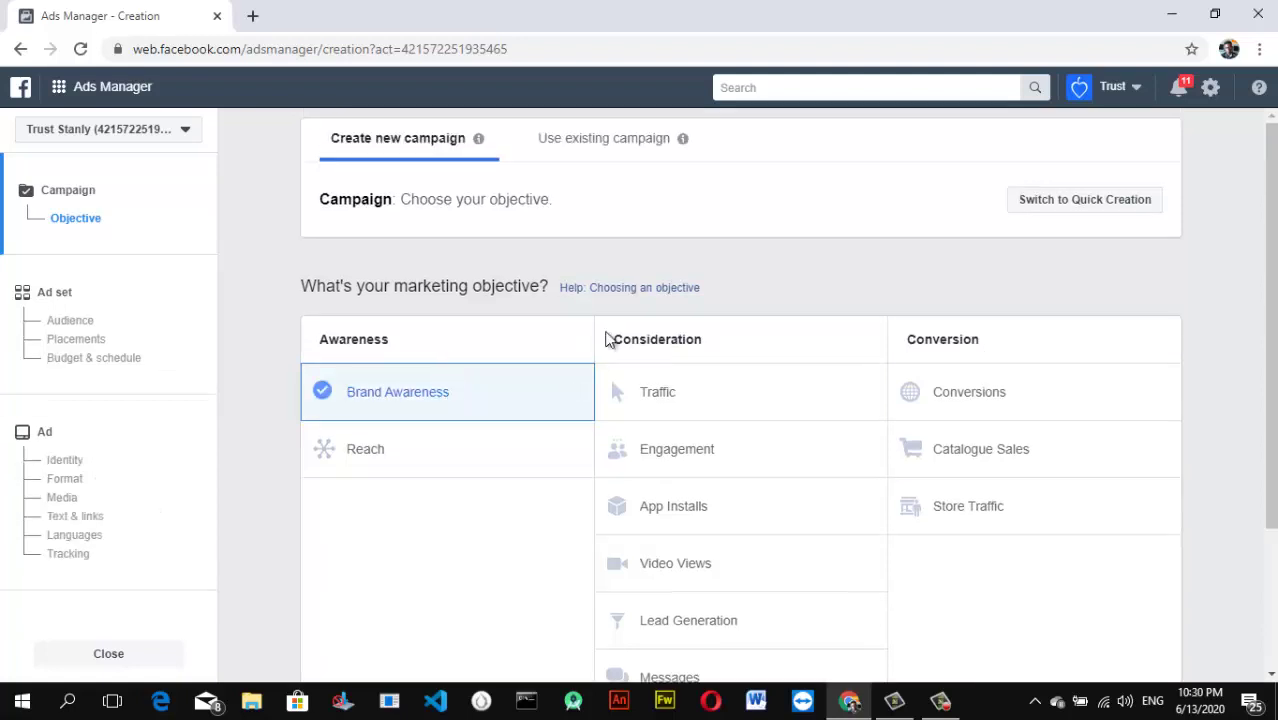
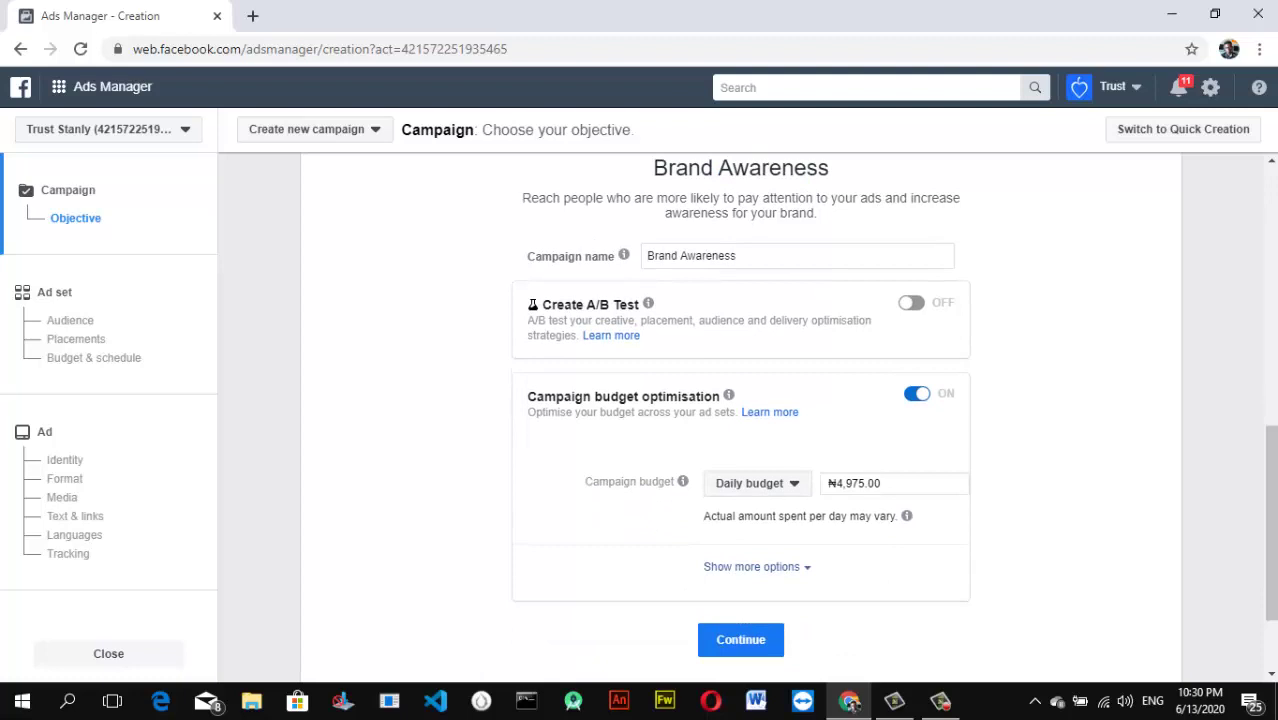
pyautogui.click(756, 257)
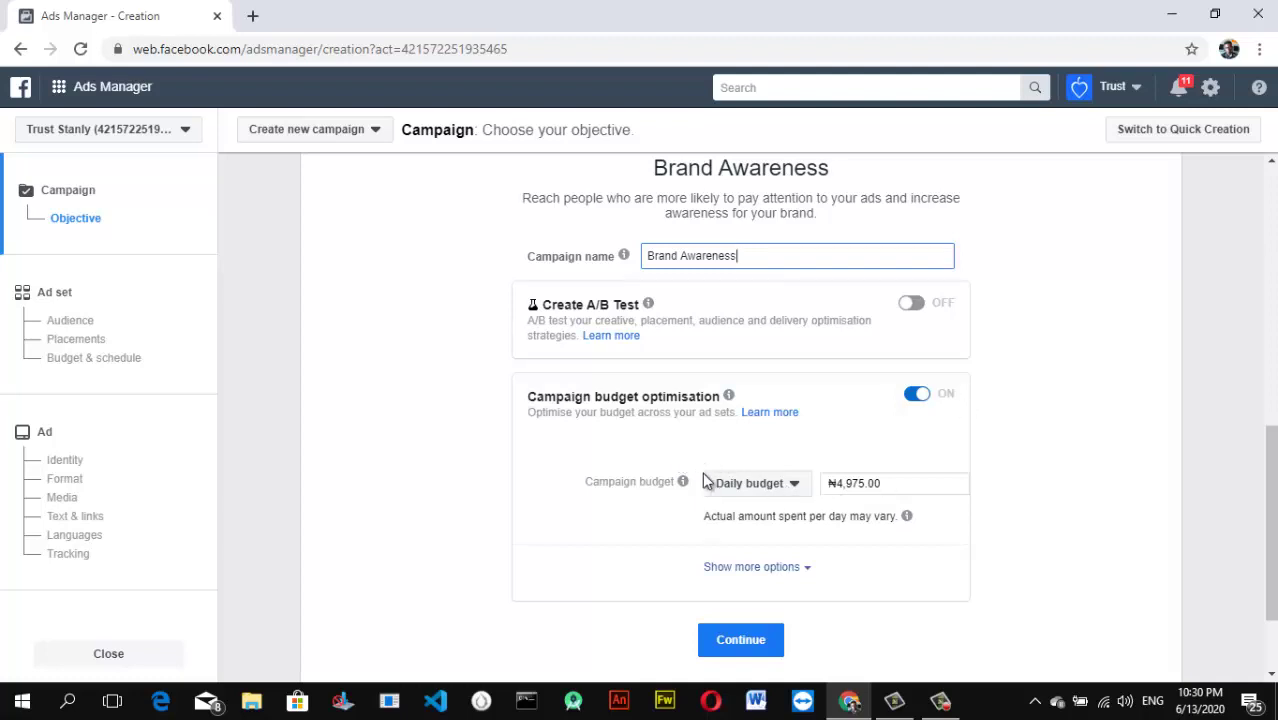
# Step: Try a lifetime campaign budget of ₦2,000 and check the budget field's error
pyautogui.moveTo(682, 481)
pyautogui.click(781, 485)
pyautogui.click(824, 532)
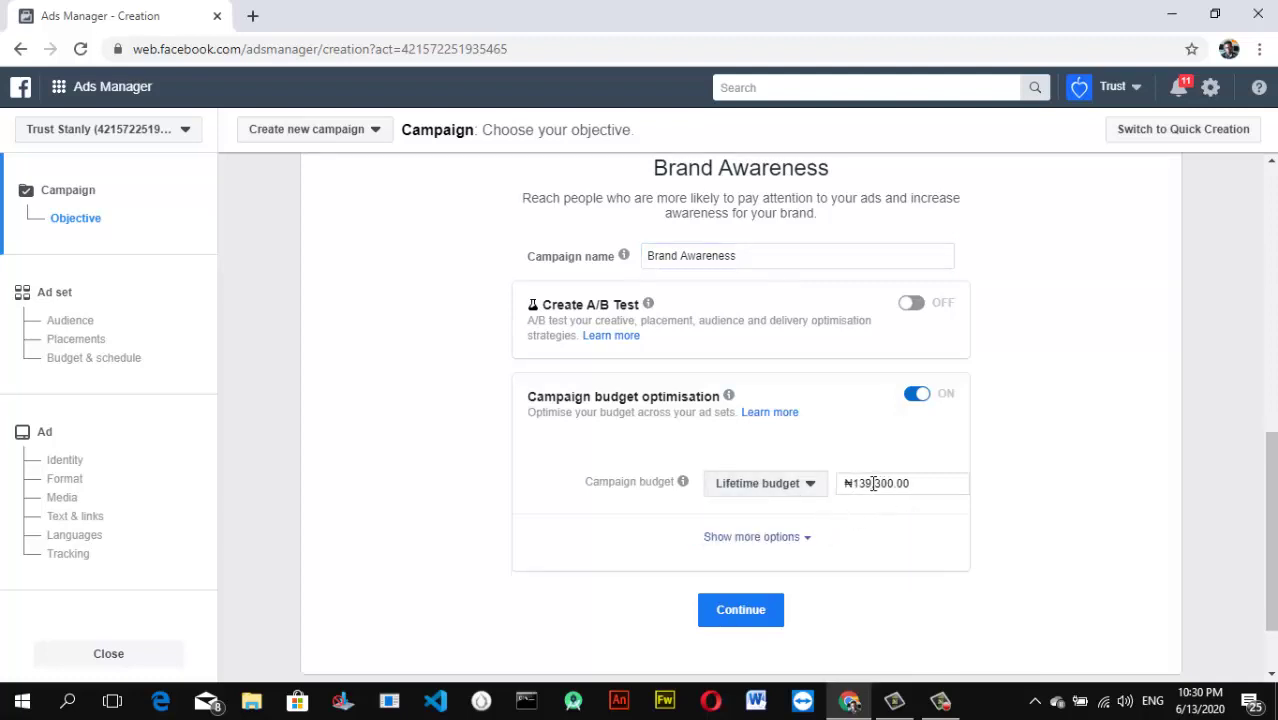
pyautogui.moveTo(873, 483); pyautogui.dragTo(852, 483)
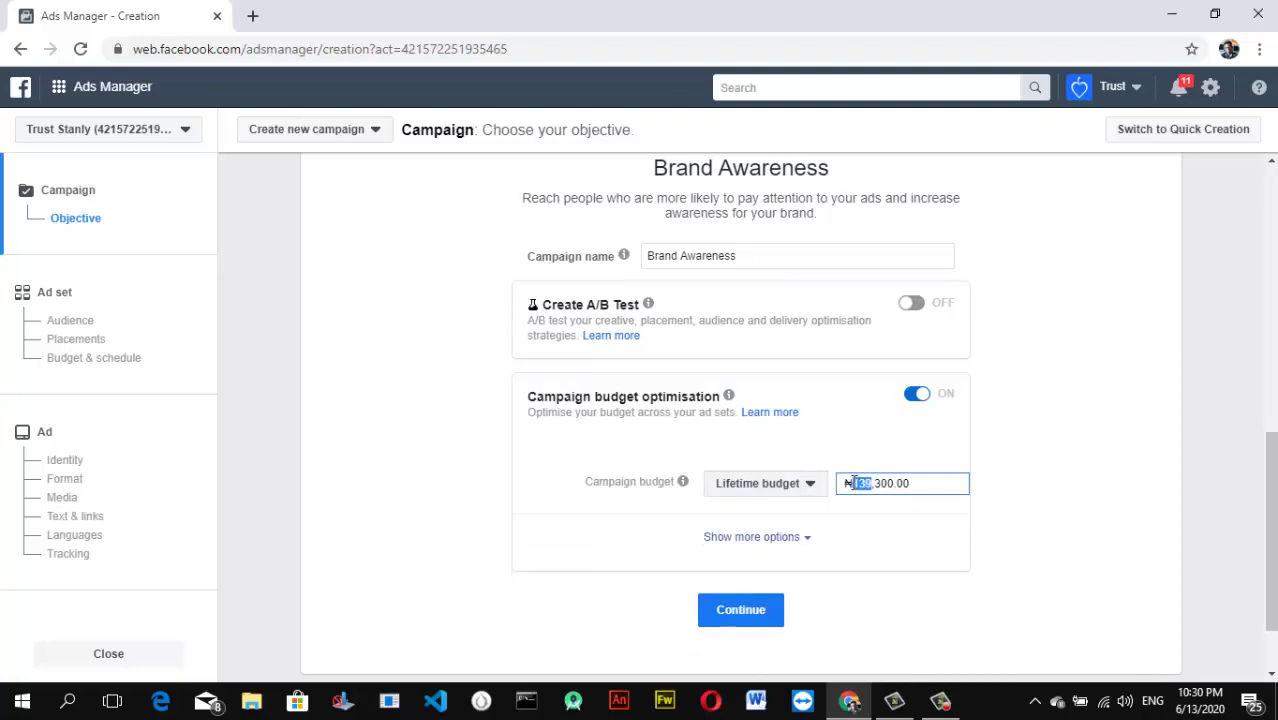
pyautogui.moveTo(887, 483); pyautogui.dragTo(854, 483)
pyautogui.write('20')
pyautogui.press('Tab')
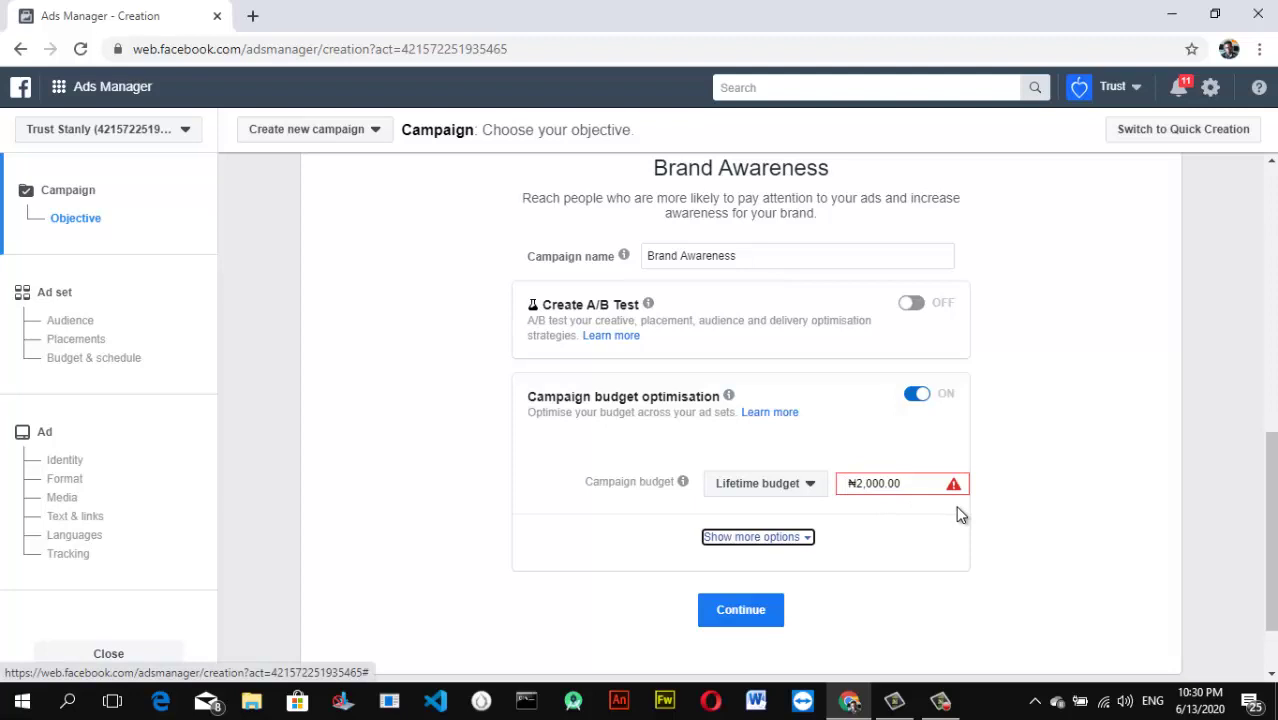
pyautogui.click(956, 483)
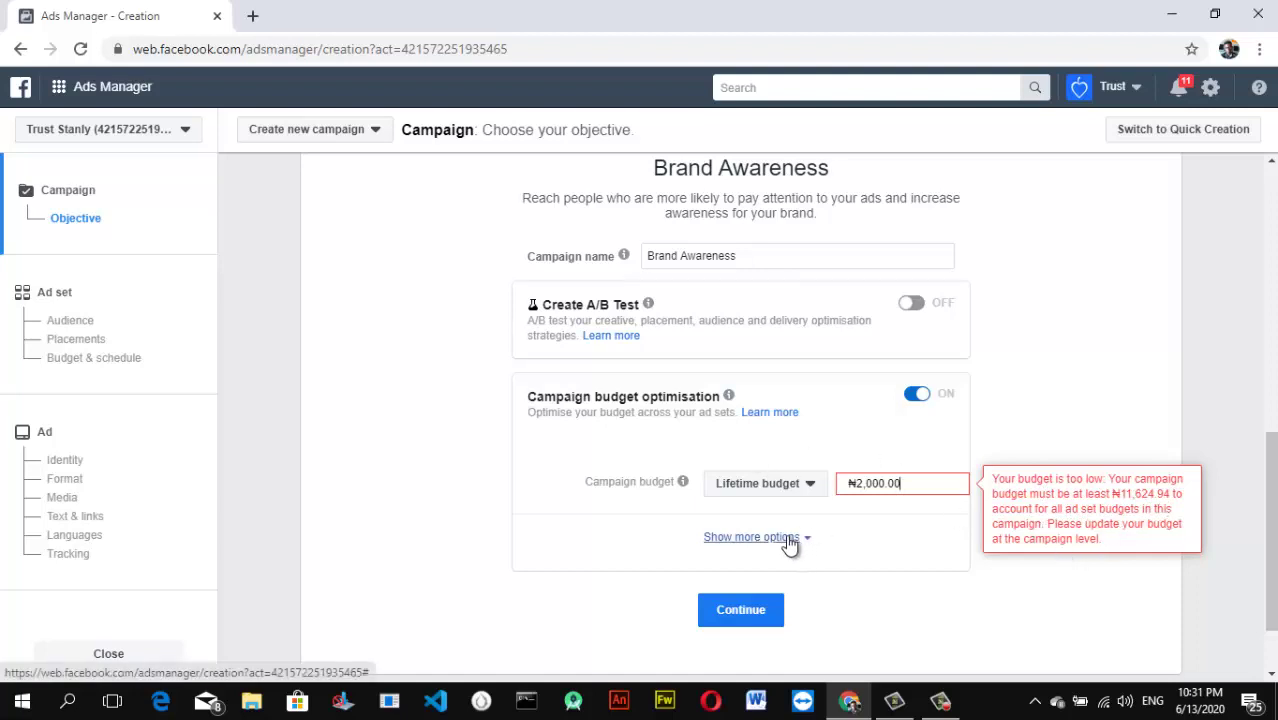
# Step: Set the campaign budget to a daily budget of ₦2,000 and continue to the ad set
pyautogui.click(806, 485)
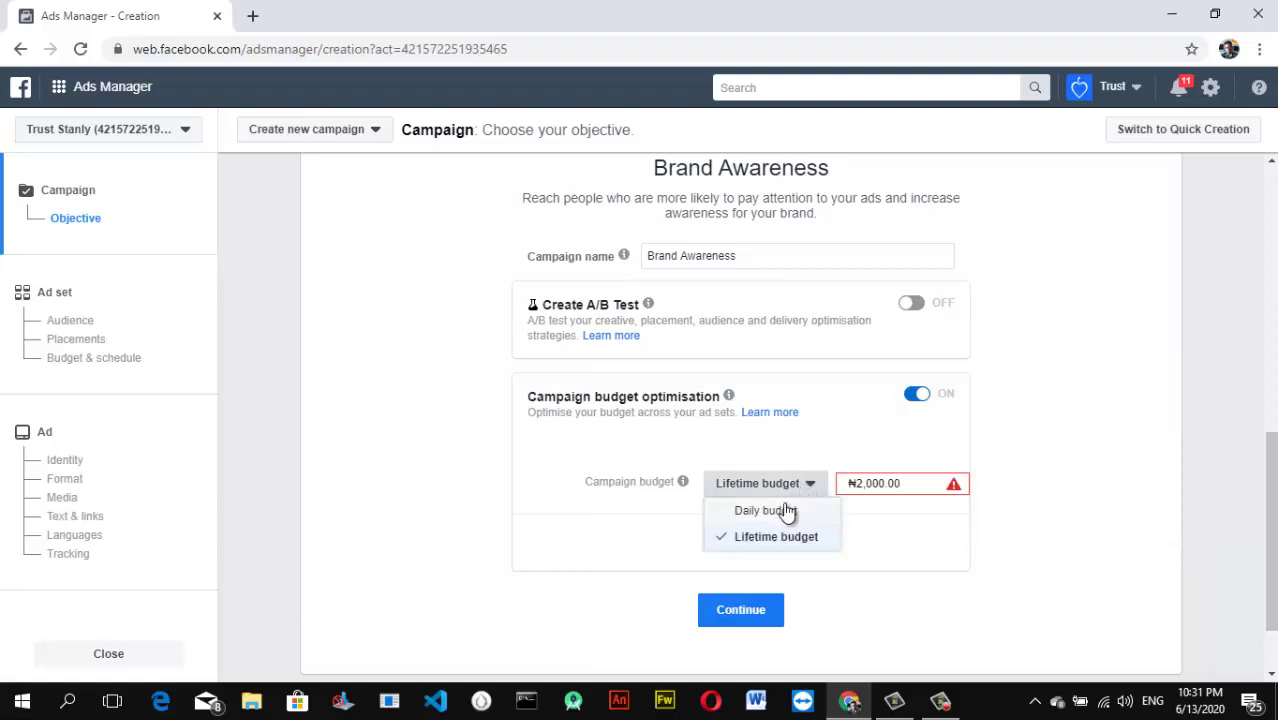
pyautogui.click(838, 512)
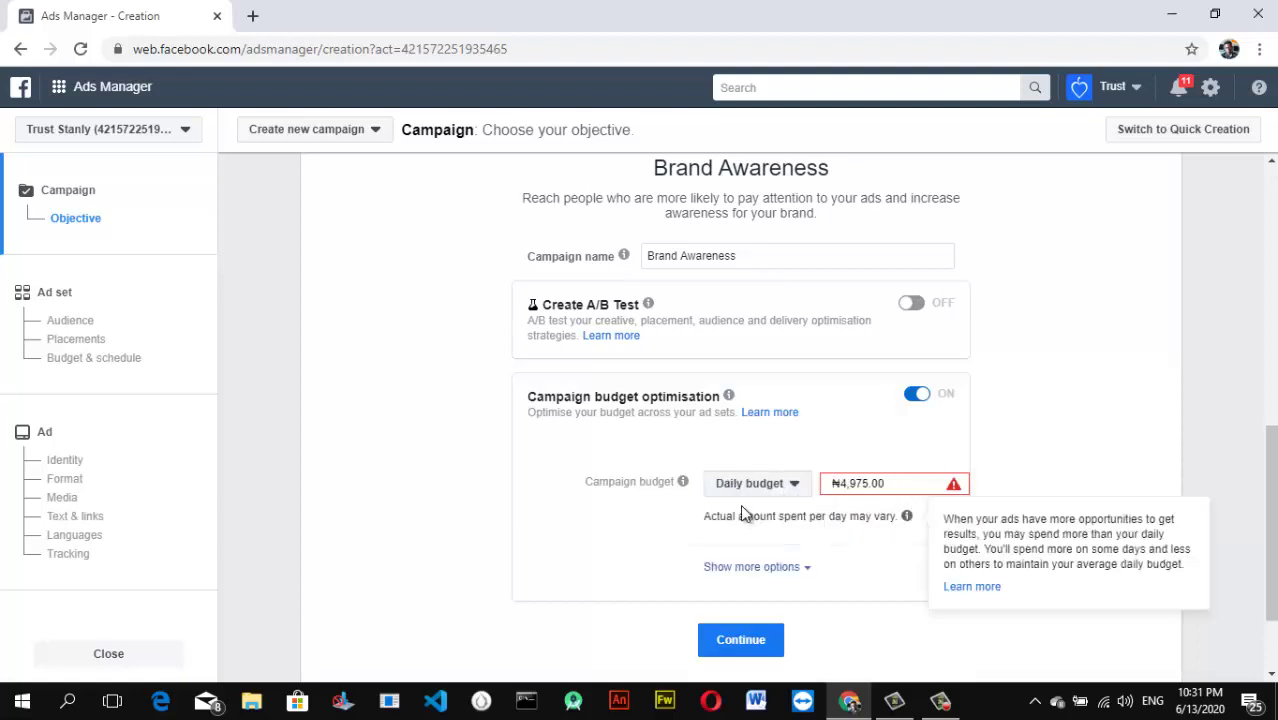
pyautogui.click(834, 483)
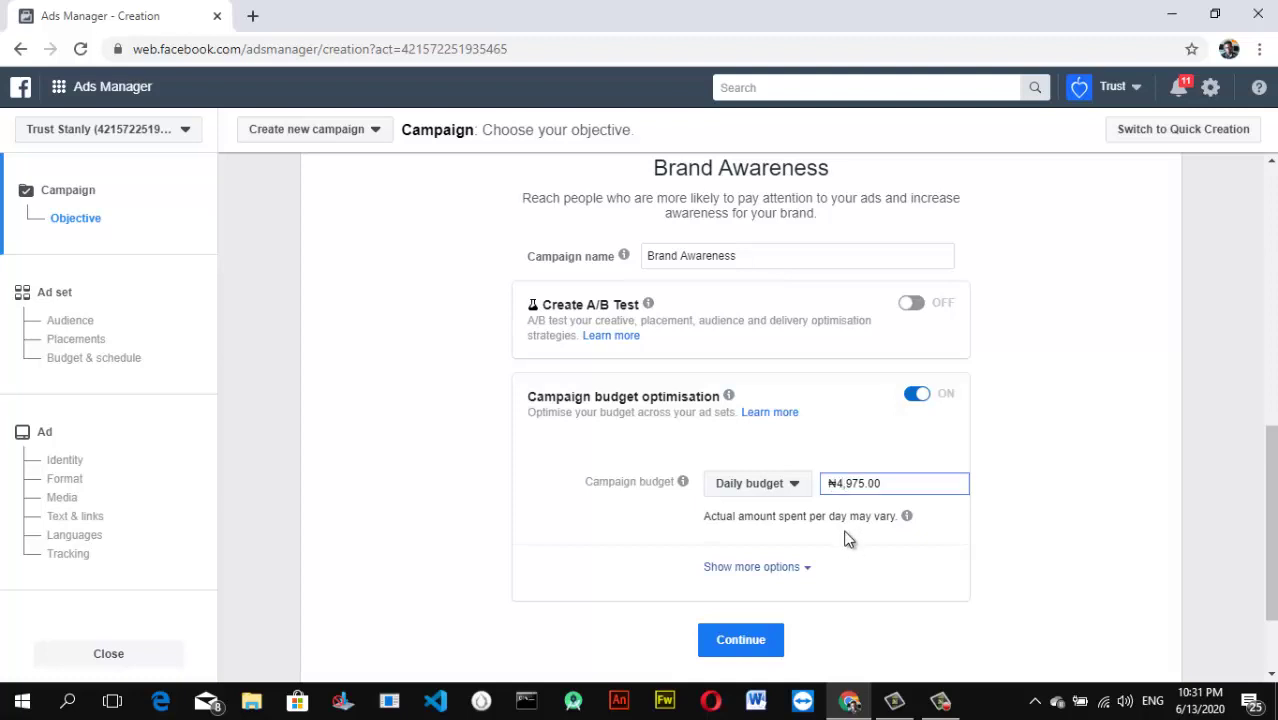
pyautogui.press('BackSpace')
pyautogui.press('BackSpace')
pyautogui.hotkey('ctrl', 'a')
pyautogui.write('2000')
pyautogui.click(1012, 585)
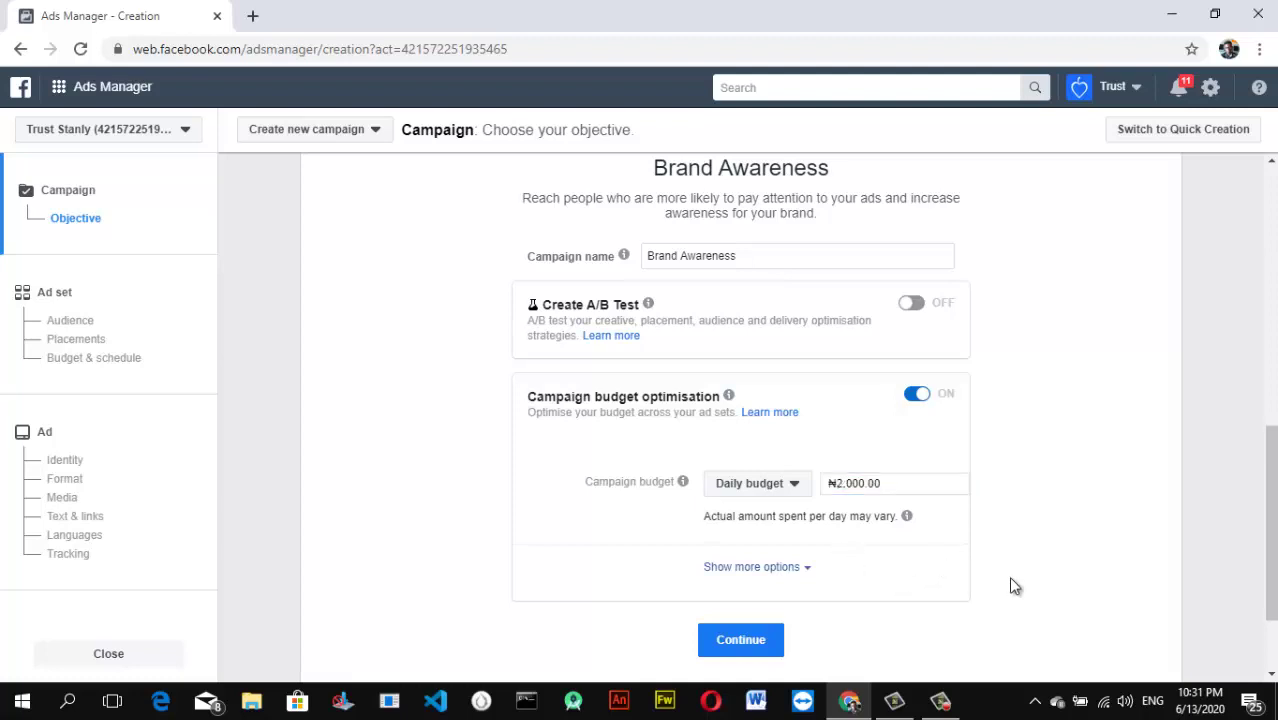
pyautogui.click(740, 640)
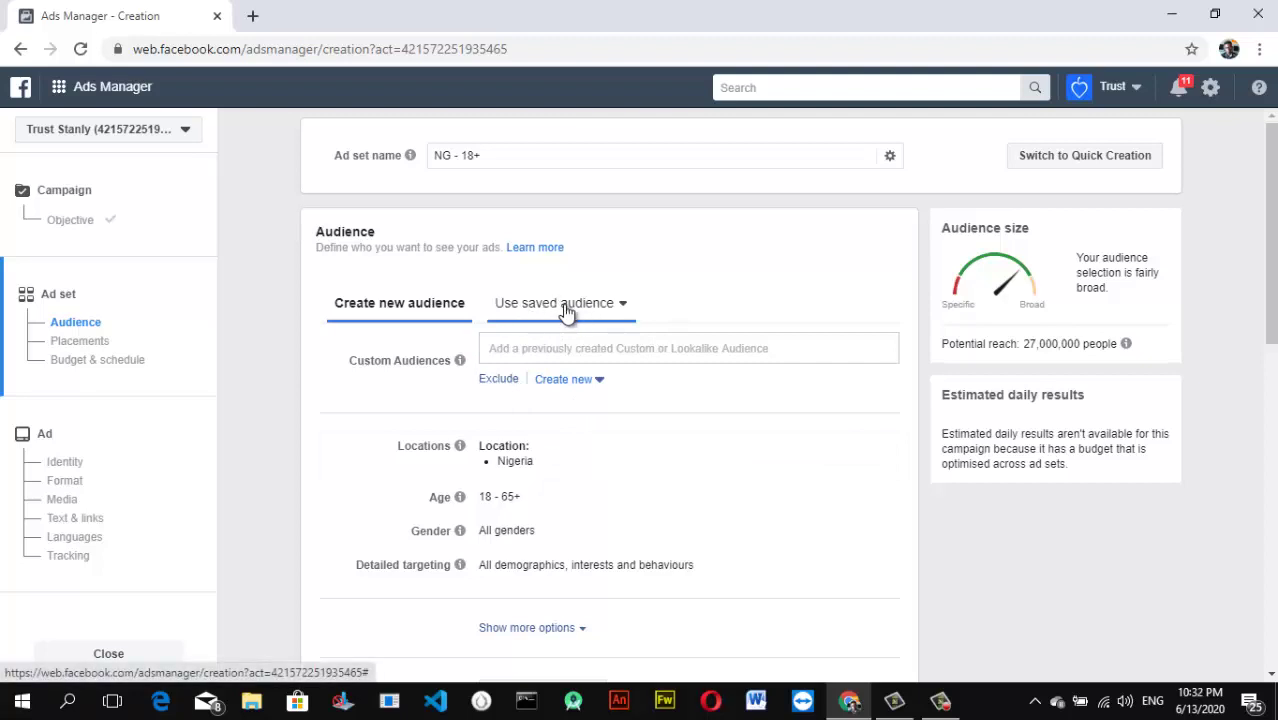
# Step: Start a lookalike audience and begin a new custom audience as its source, based on a Facebook Page
pyautogui.click(577, 382)
pyautogui.click(590, 383)
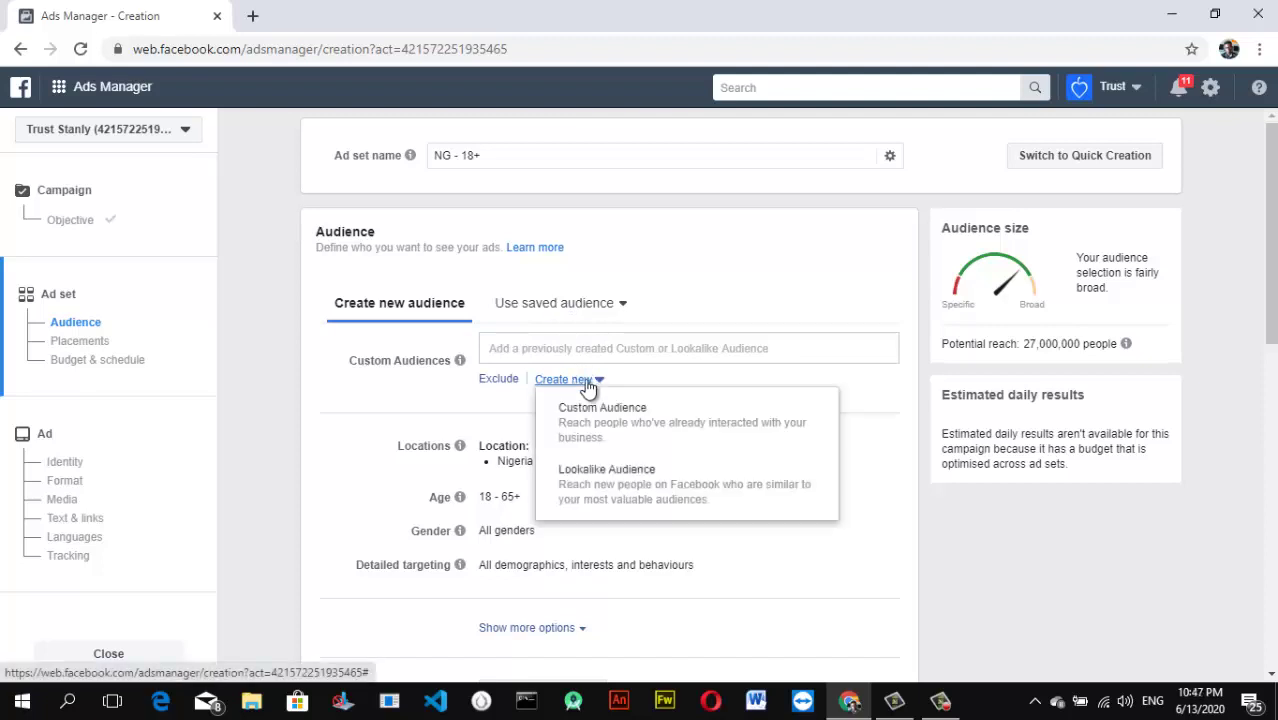
pyautogui.click(645, 482)
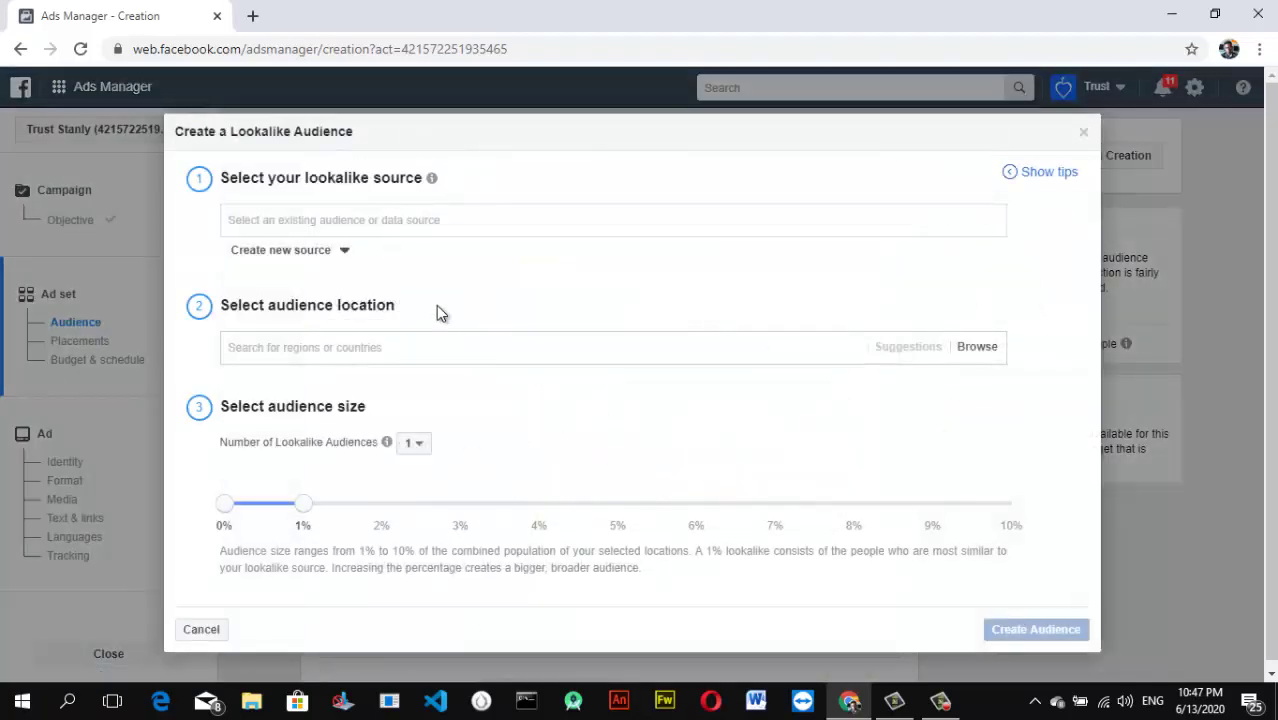
pyautogui.click(300, 250)
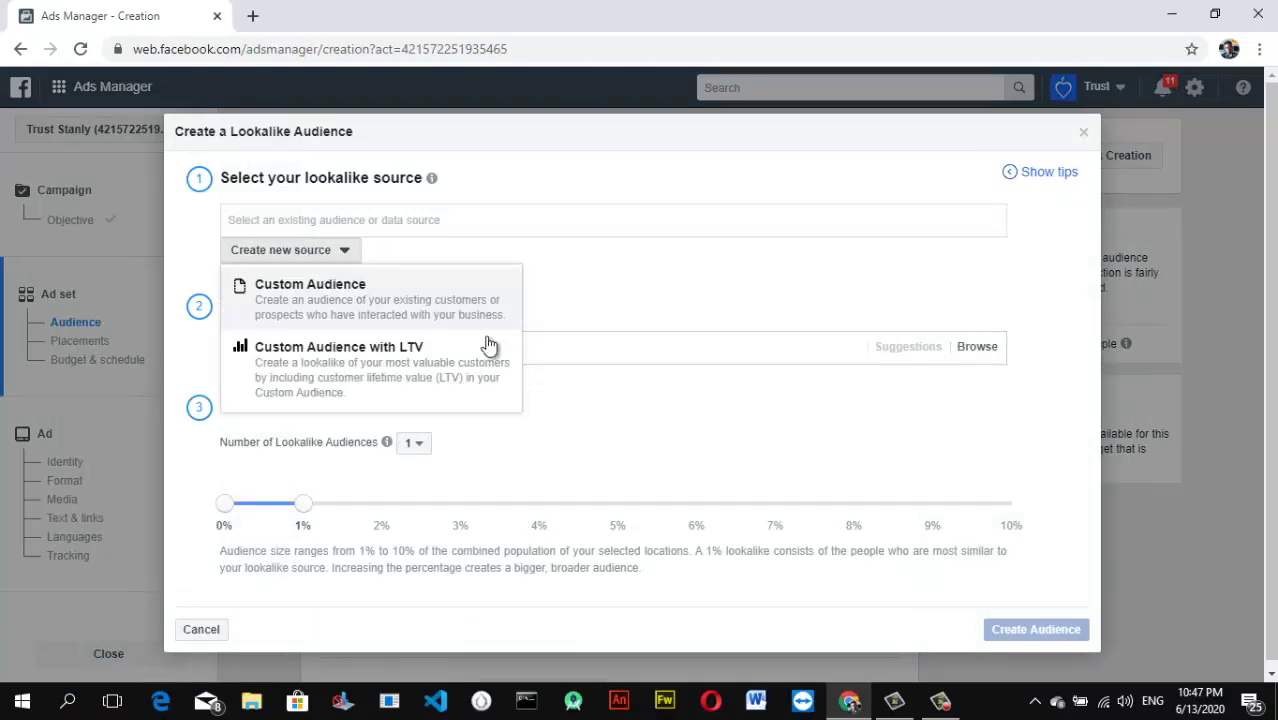
pyautogui.click(378, 302)
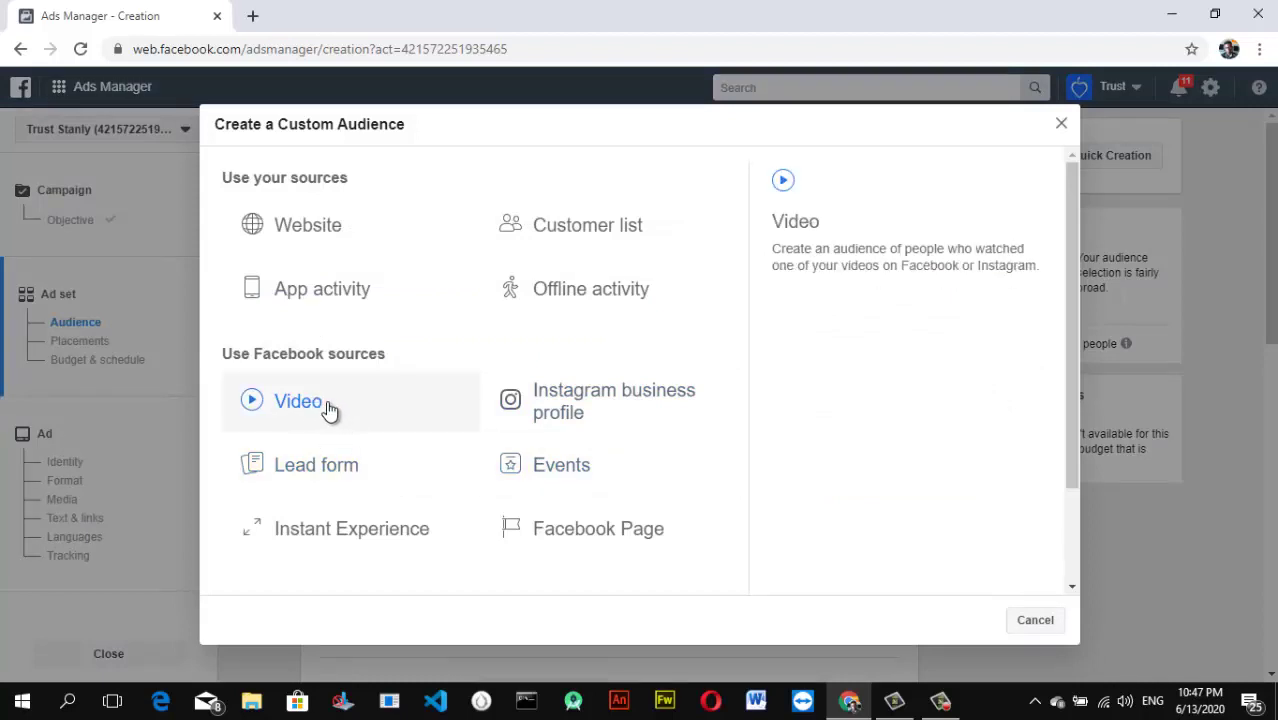
pyautogui.click(608, 537)
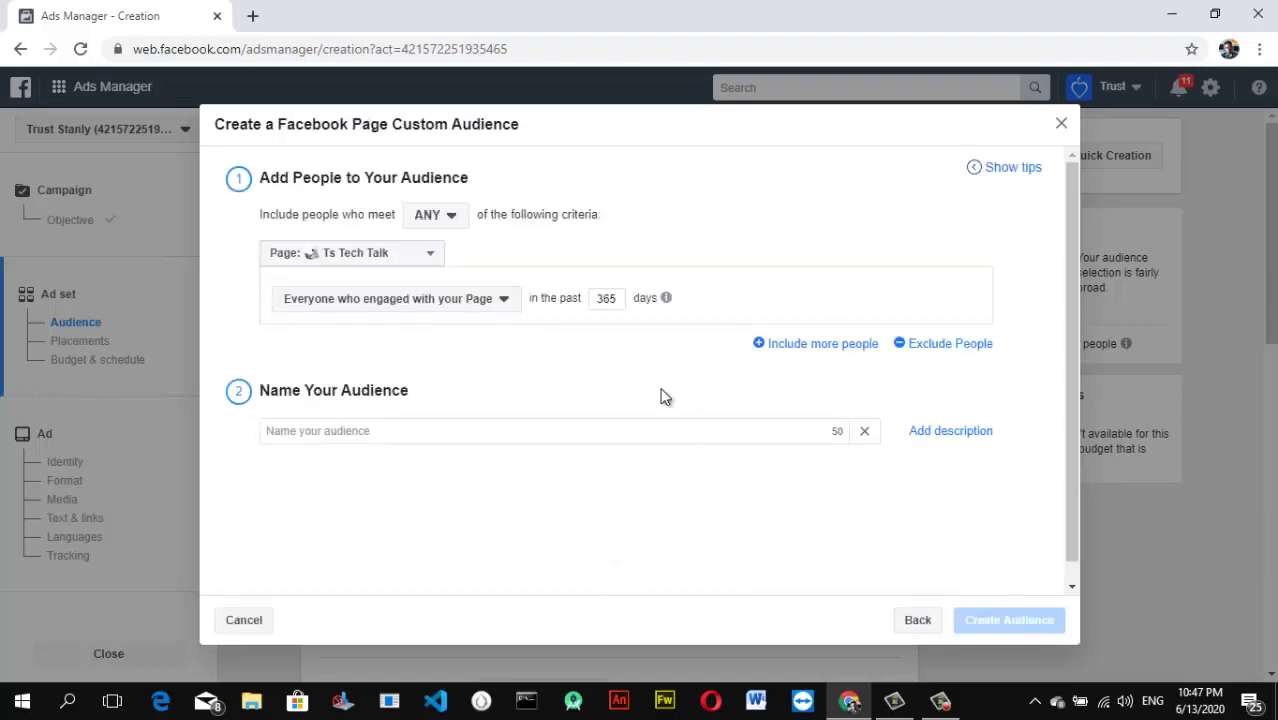
# Step: Use the Ts Tech Talk page as the custom audience's source and name the audience "PG liked"
pyautogui.click(400, 263)
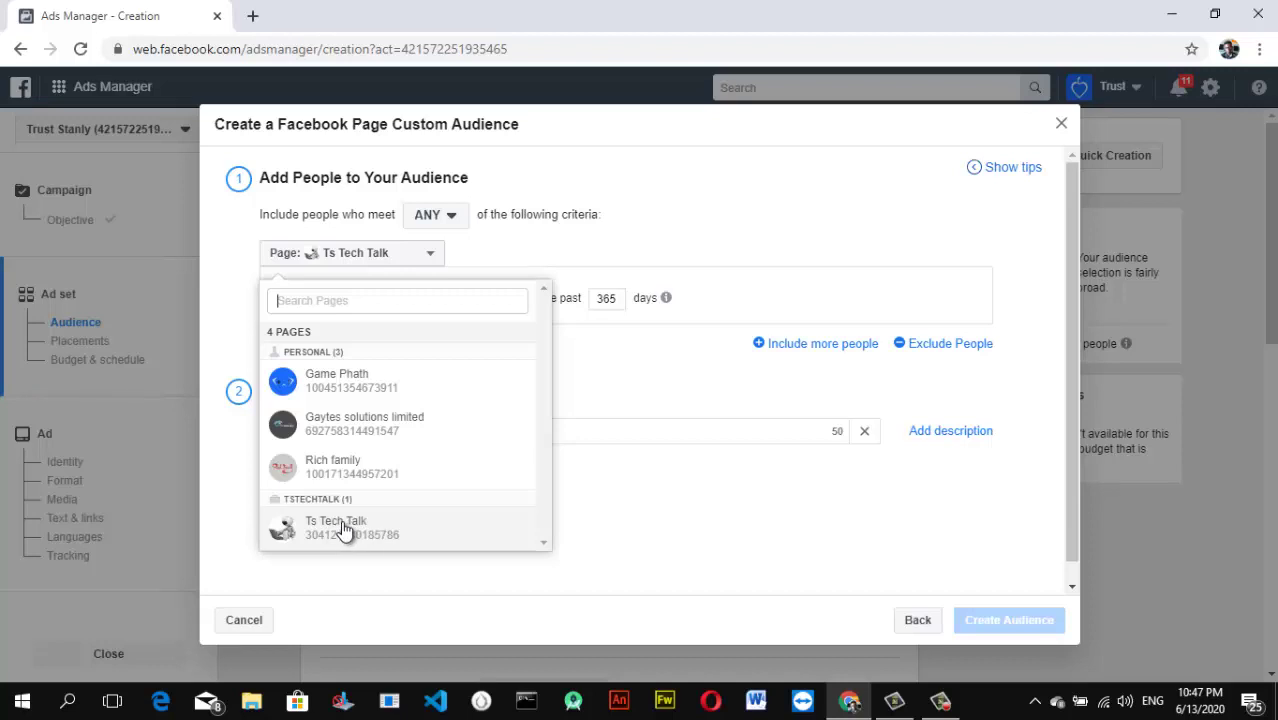
pyautogui.click(431, 252)
pyautogui.click(431, 252)
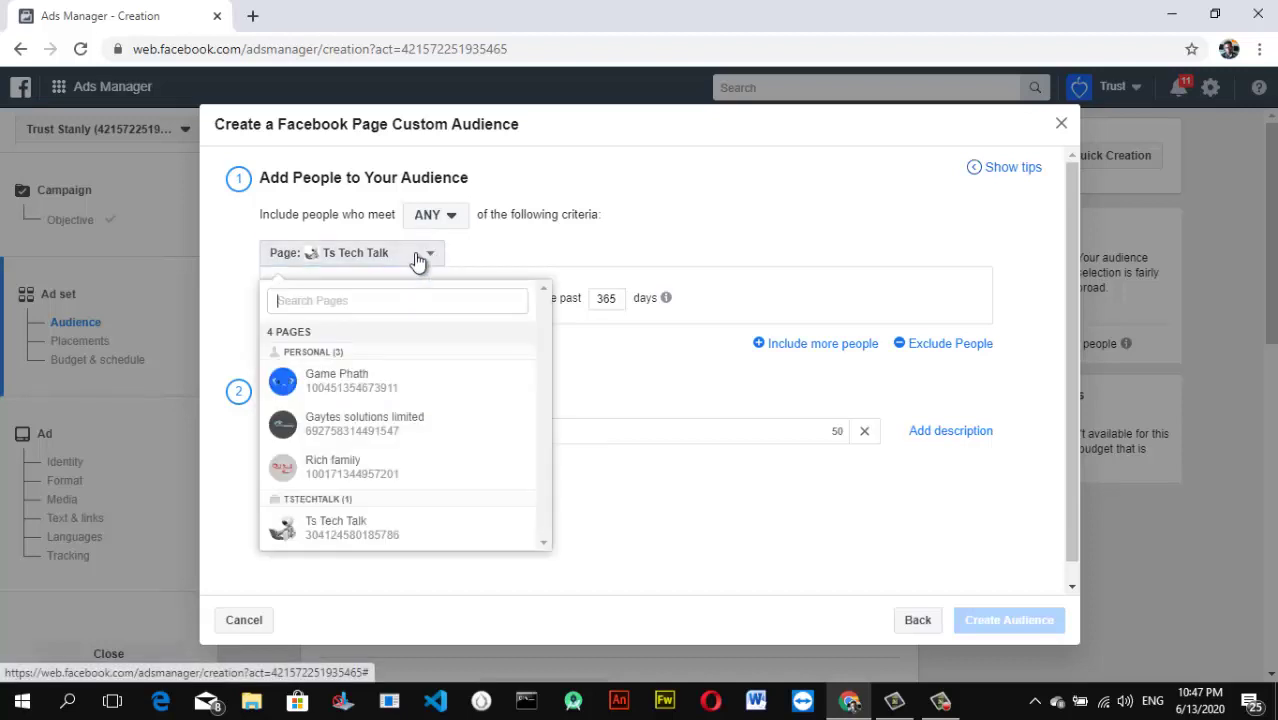
pyautogui.click(456, 229)
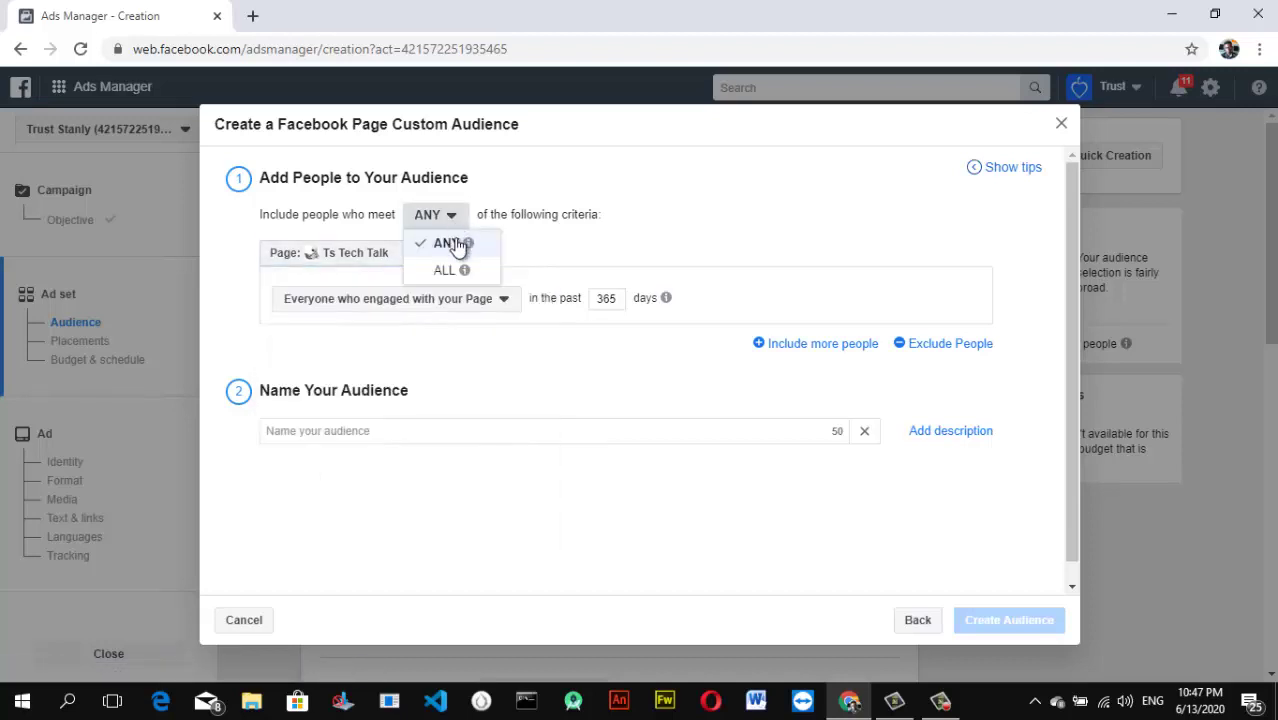
pyautogui.click(351, 266)
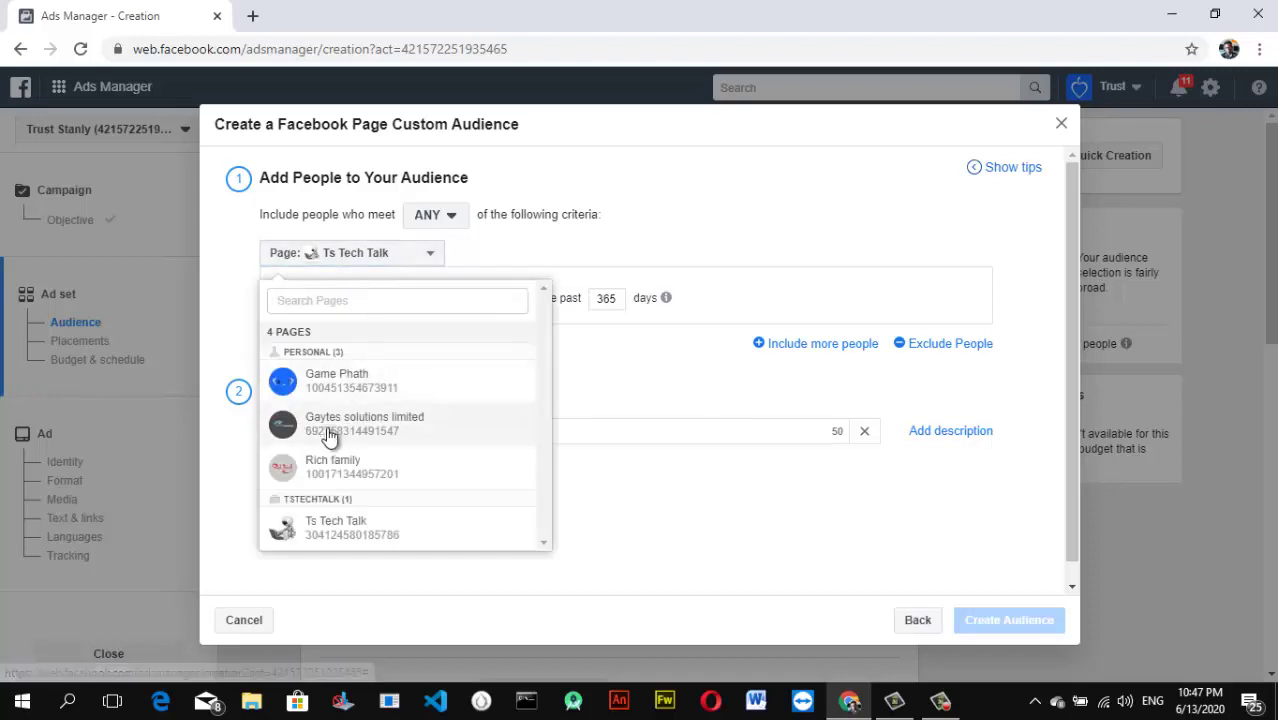
pyautogui.click(322, 528)
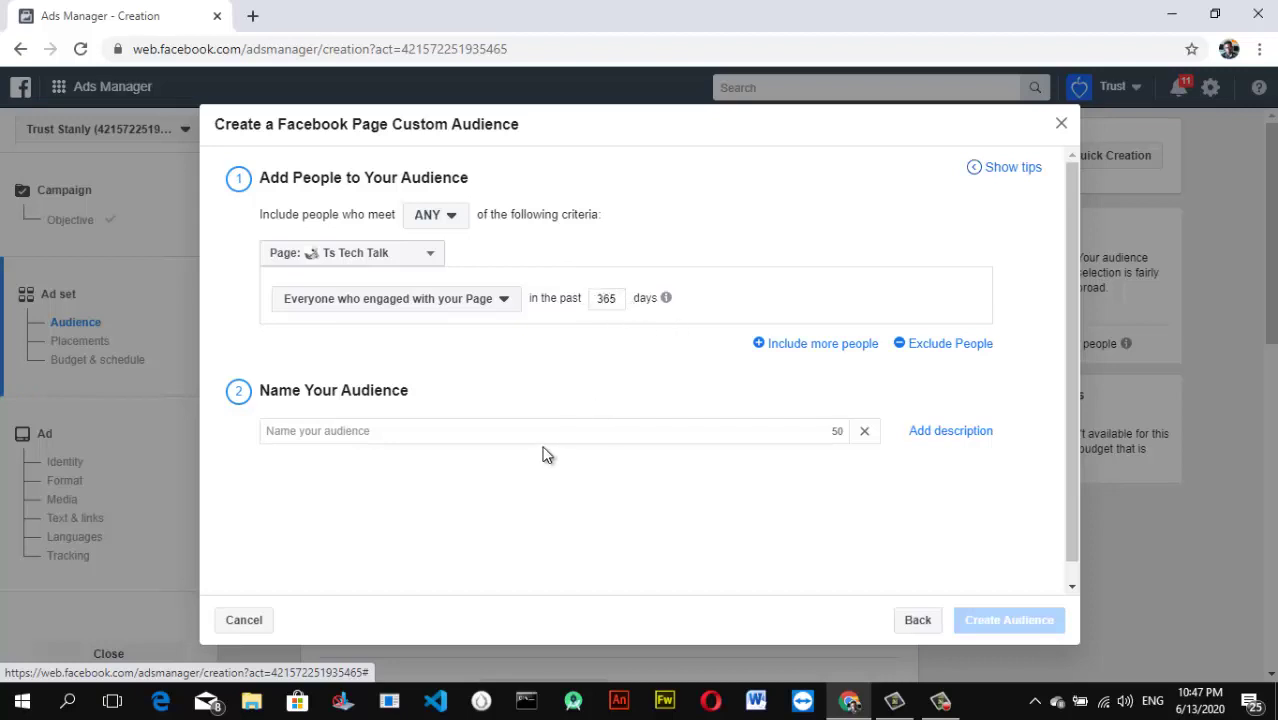
pyautogui.click(632, 432)
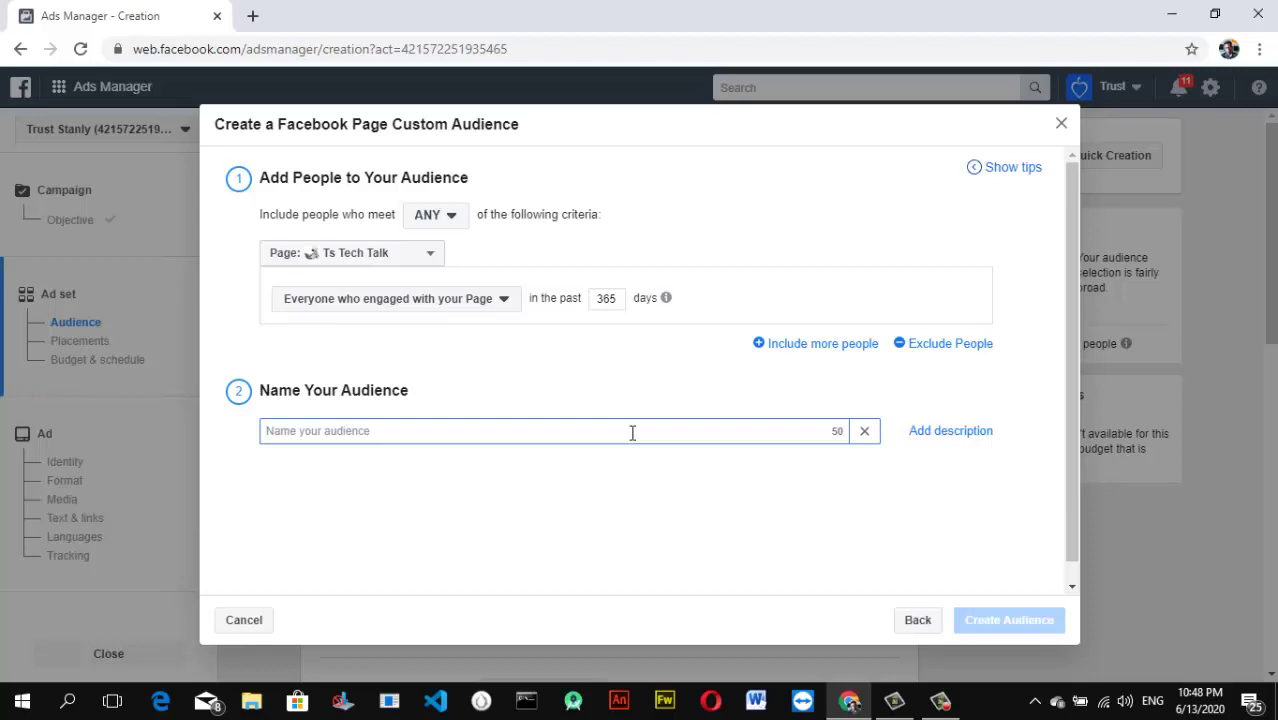
pyautogui.write('PG liked')
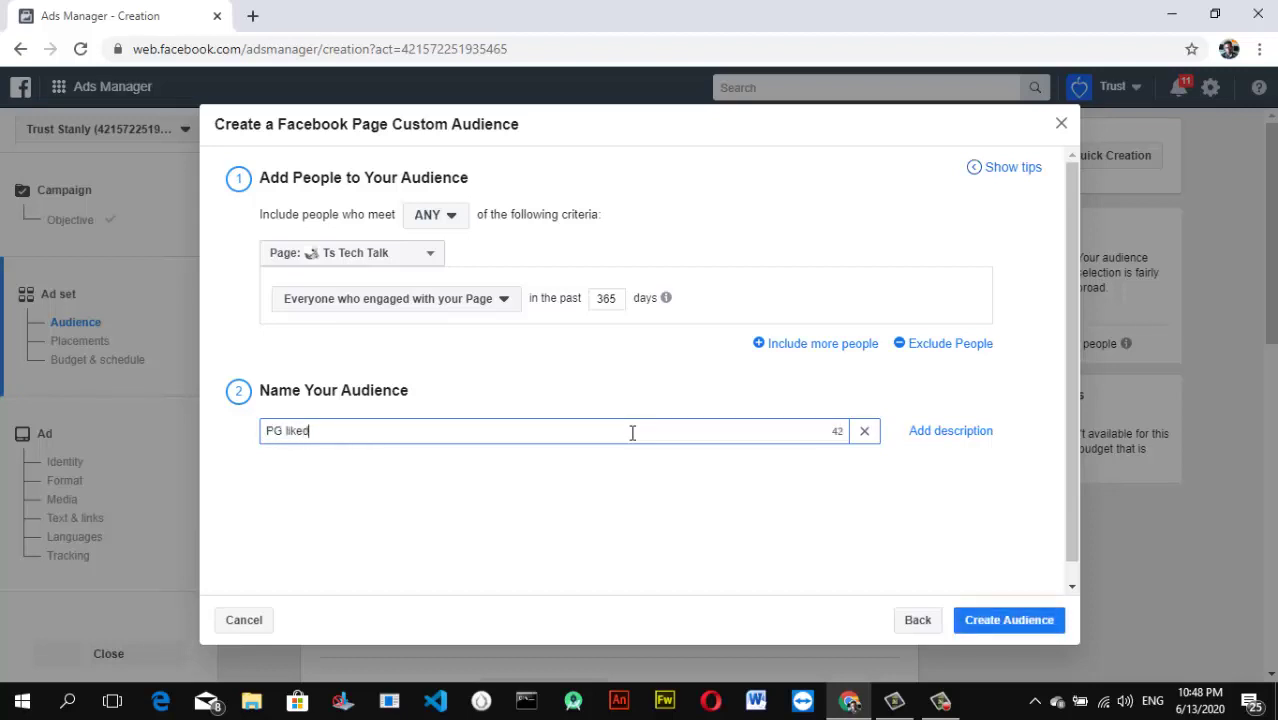
# Step: Exclude people who saved the Page or any post, and create the custom audience
pyautogui.click(928, 353)
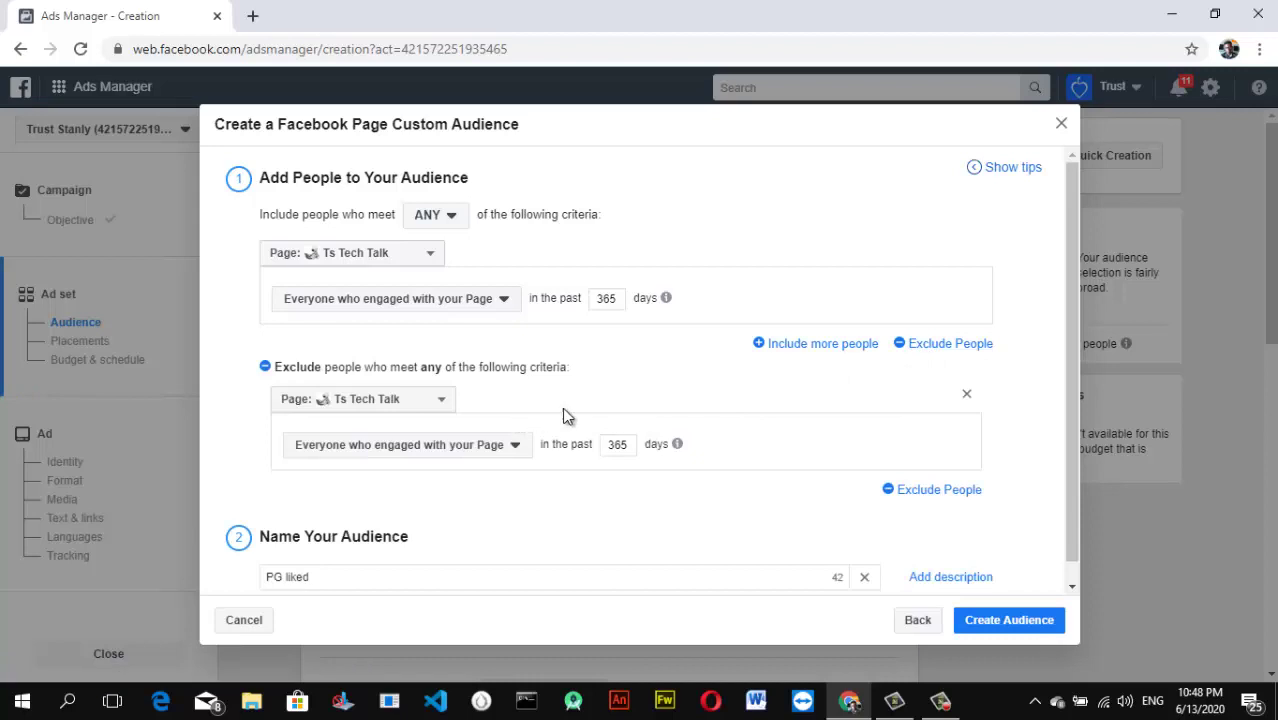
pyautogui.click(468, 456)
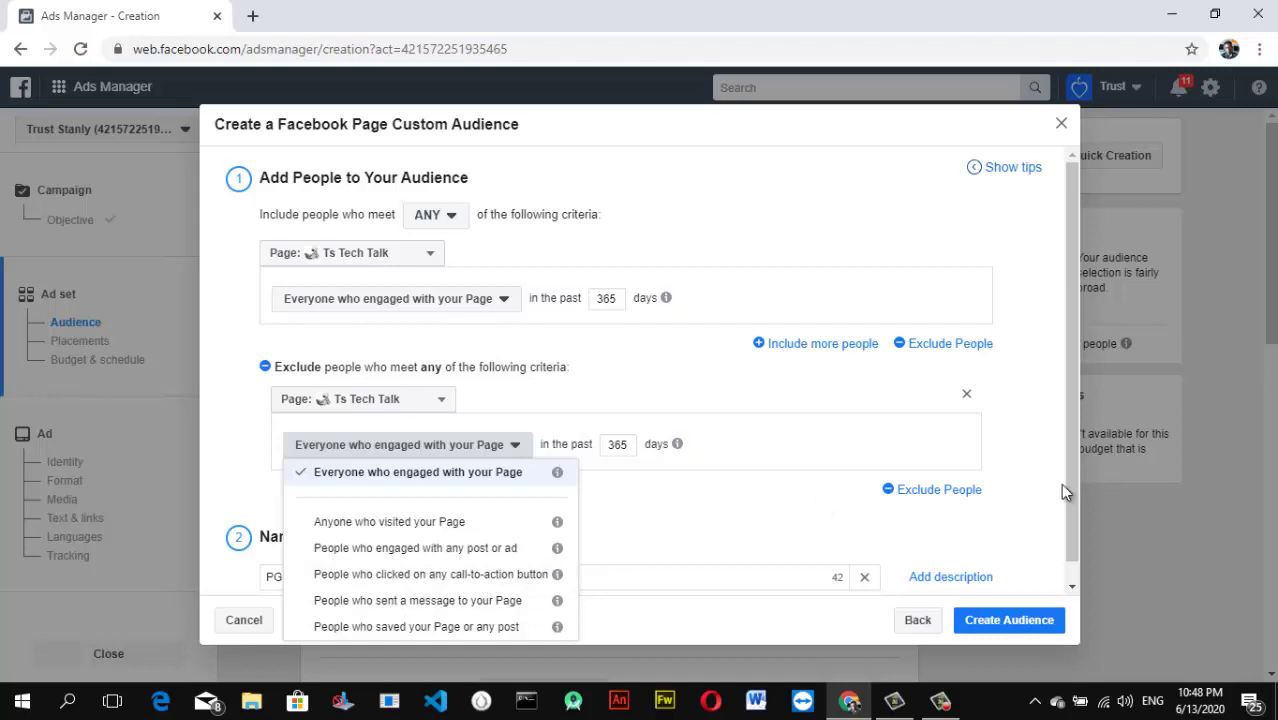
pyautogui.scroll(-1, 1072, 485)
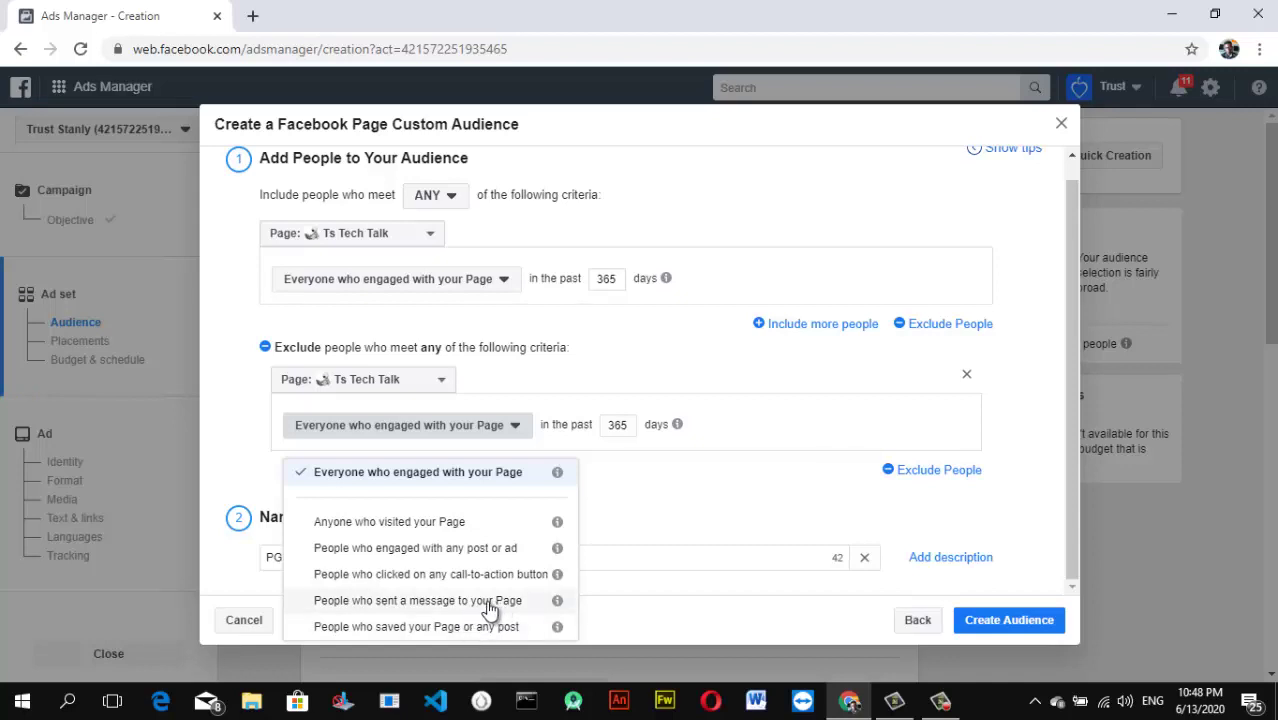
pyautogui.moveTo(499, 557)
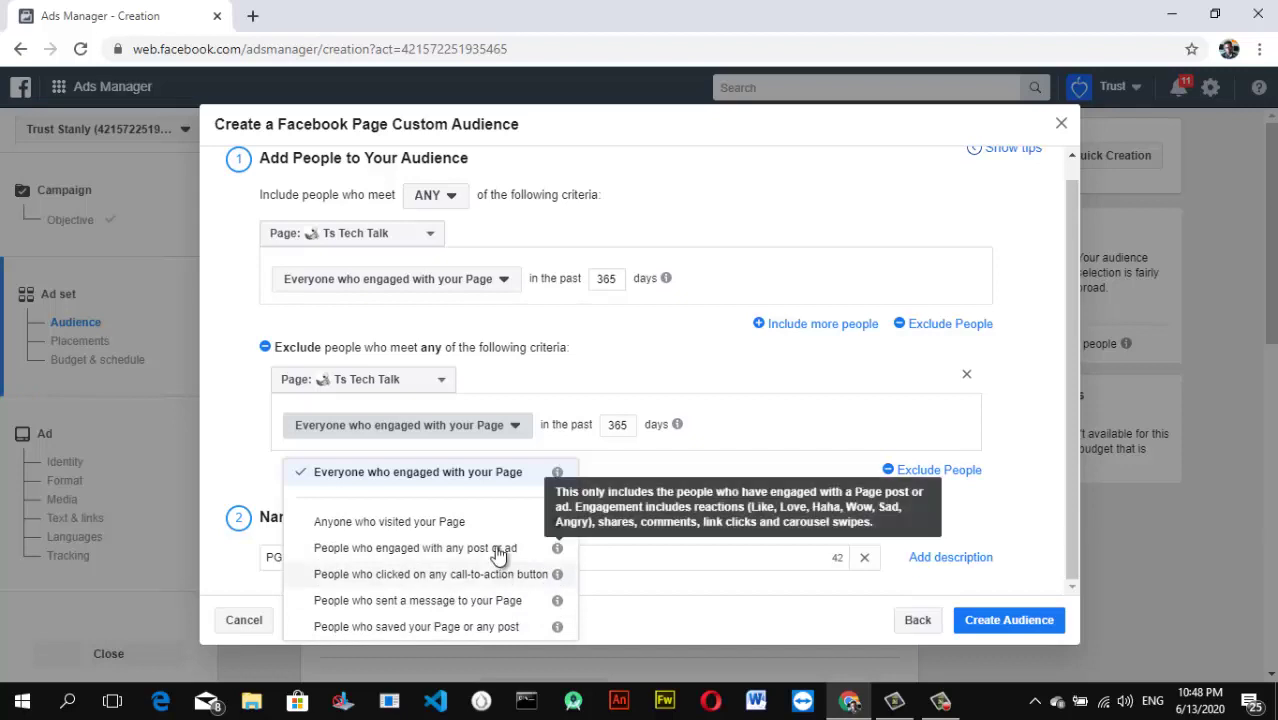
pyautogui.click(450, 626)
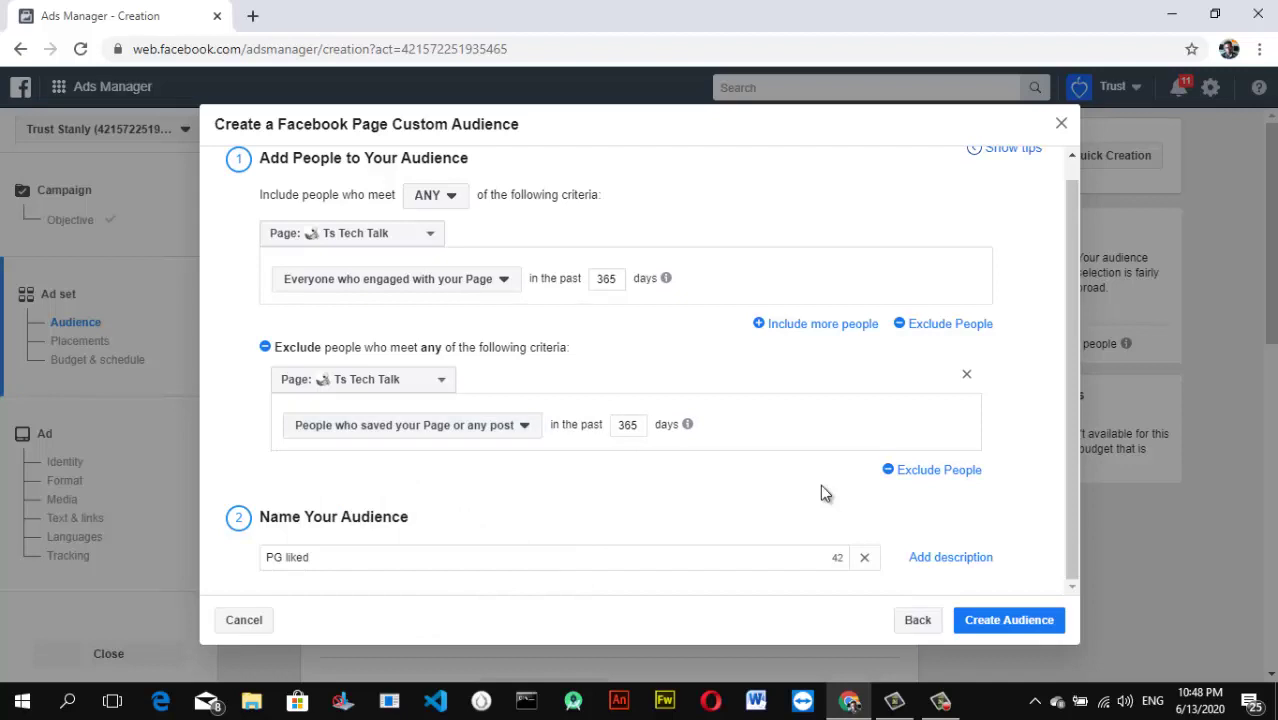
pyautogui.click(1030, 625)
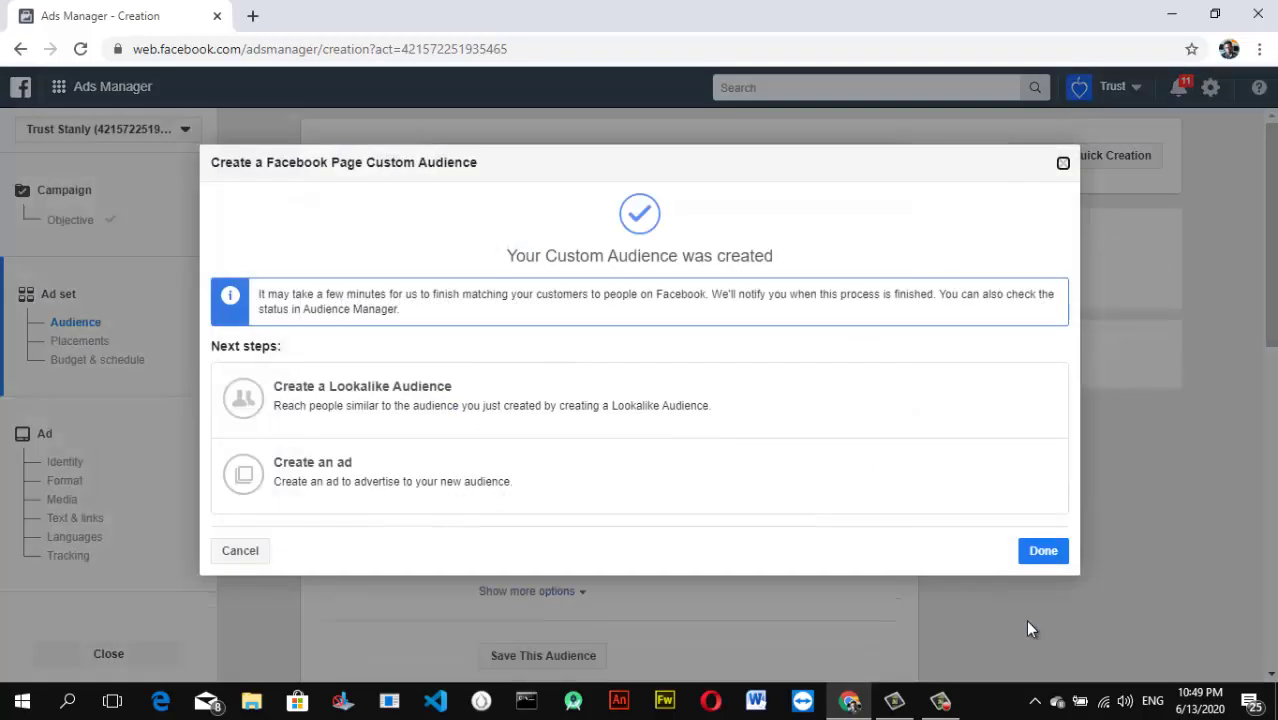
pyautogui.click(1045, 550)
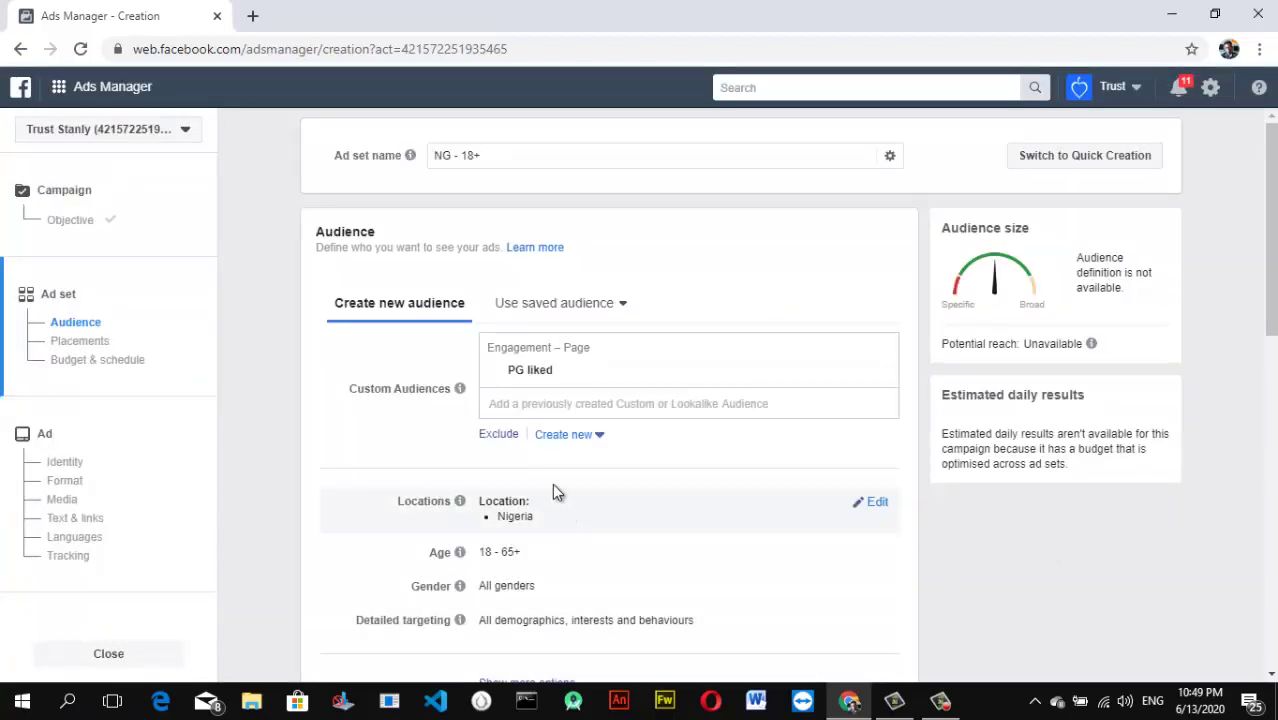
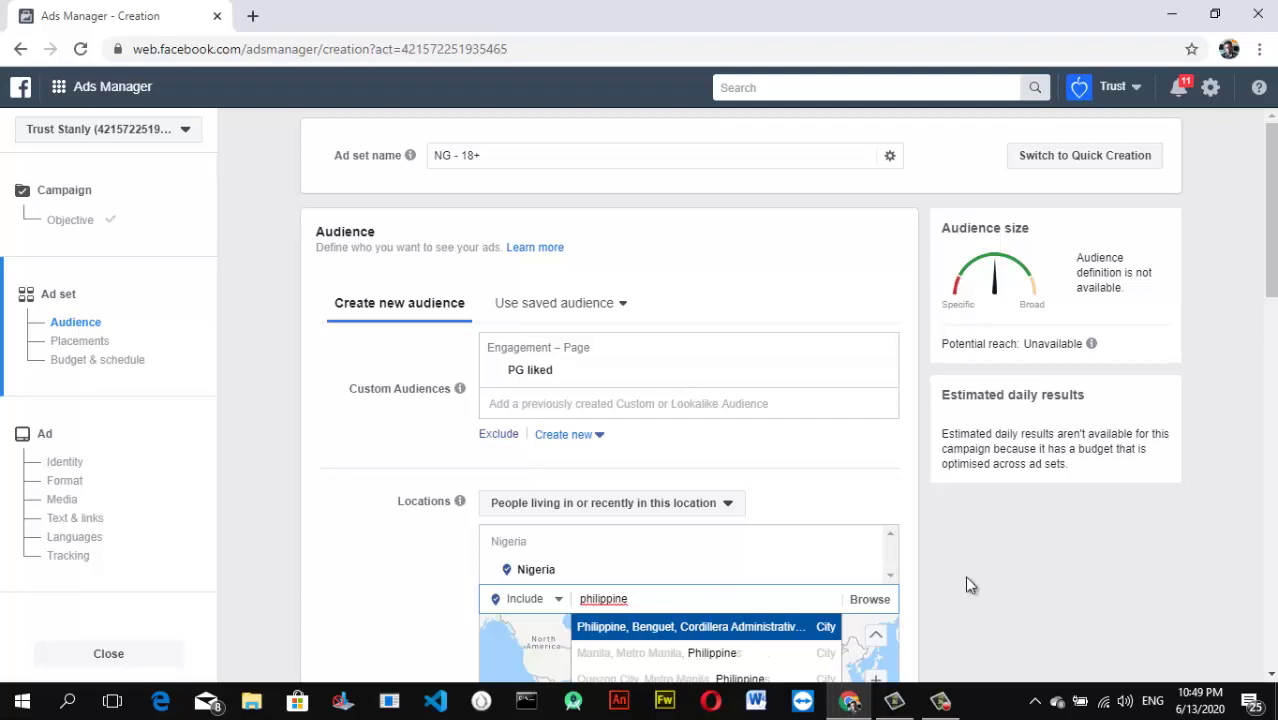
# Step: Add the country Philippines to the ad set's included locations
pyautogui.scroll(-1, 1268, 220)
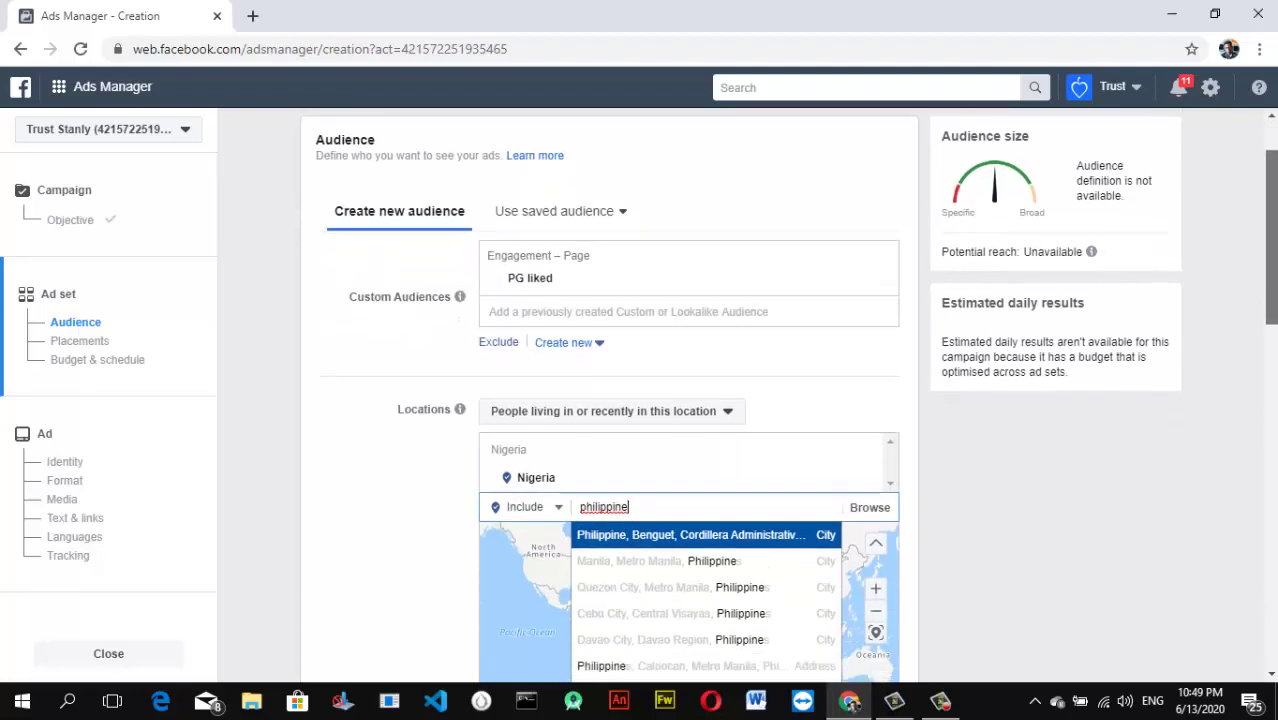
pyautogui.scroll(1, 740, 400)
pyautogui.scroll(-2, 740, 400)
pyautogui.scroll(2, 740, 400)
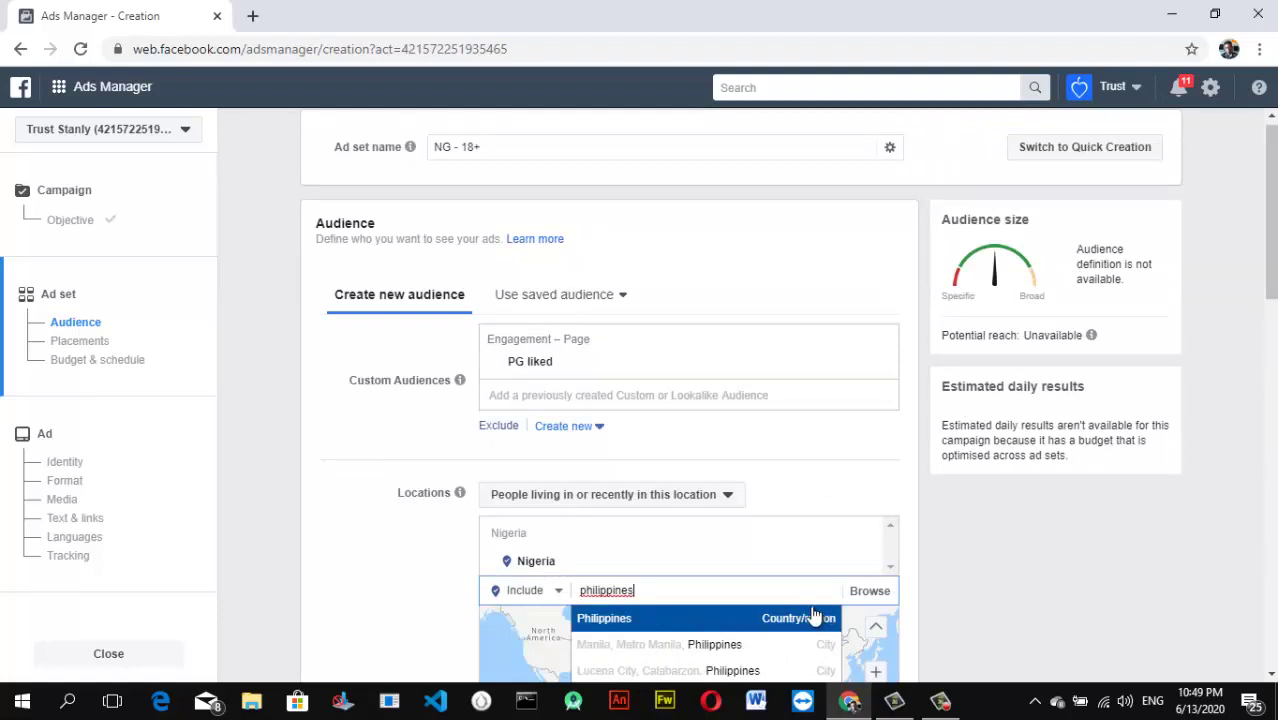
pyautogui.click(685, 615)
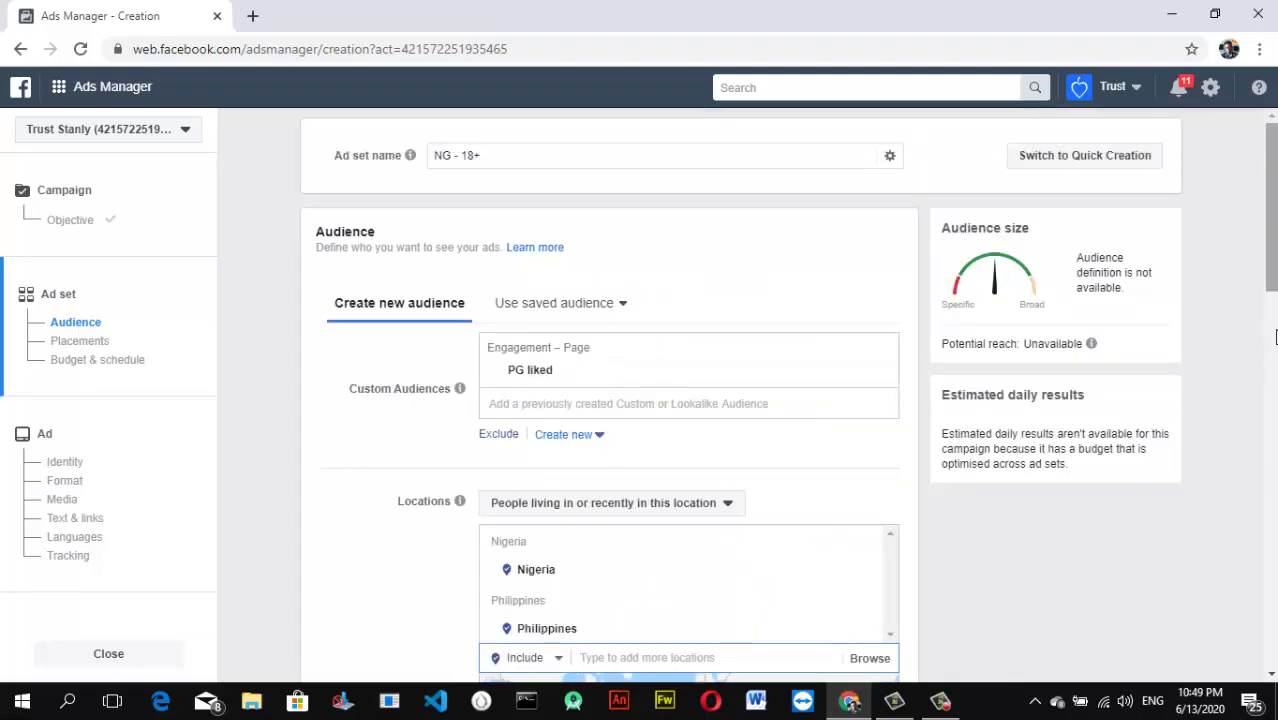
# Step: Include the country Brazil in the ad set's target locations
pyautogui.scroll(-2, 1090, 300)
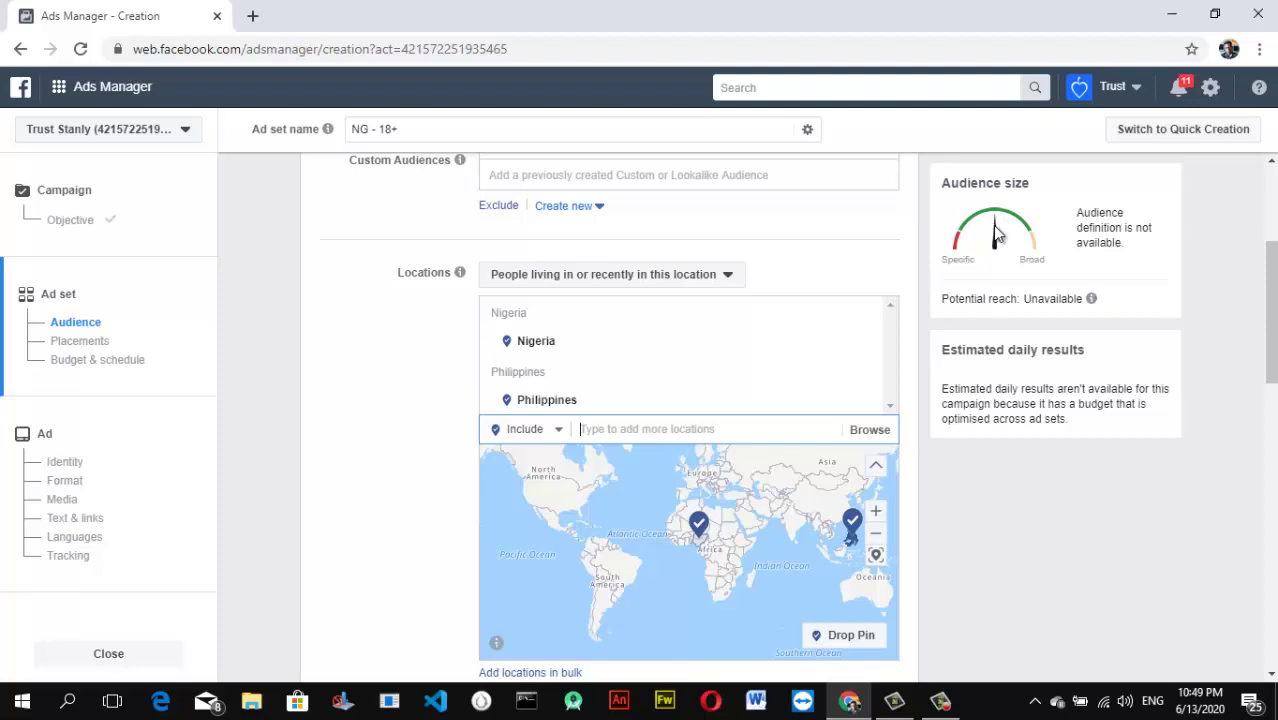
pyautogui.moveTo(1270, 251); pyautogui.dragTo(1263, 217)
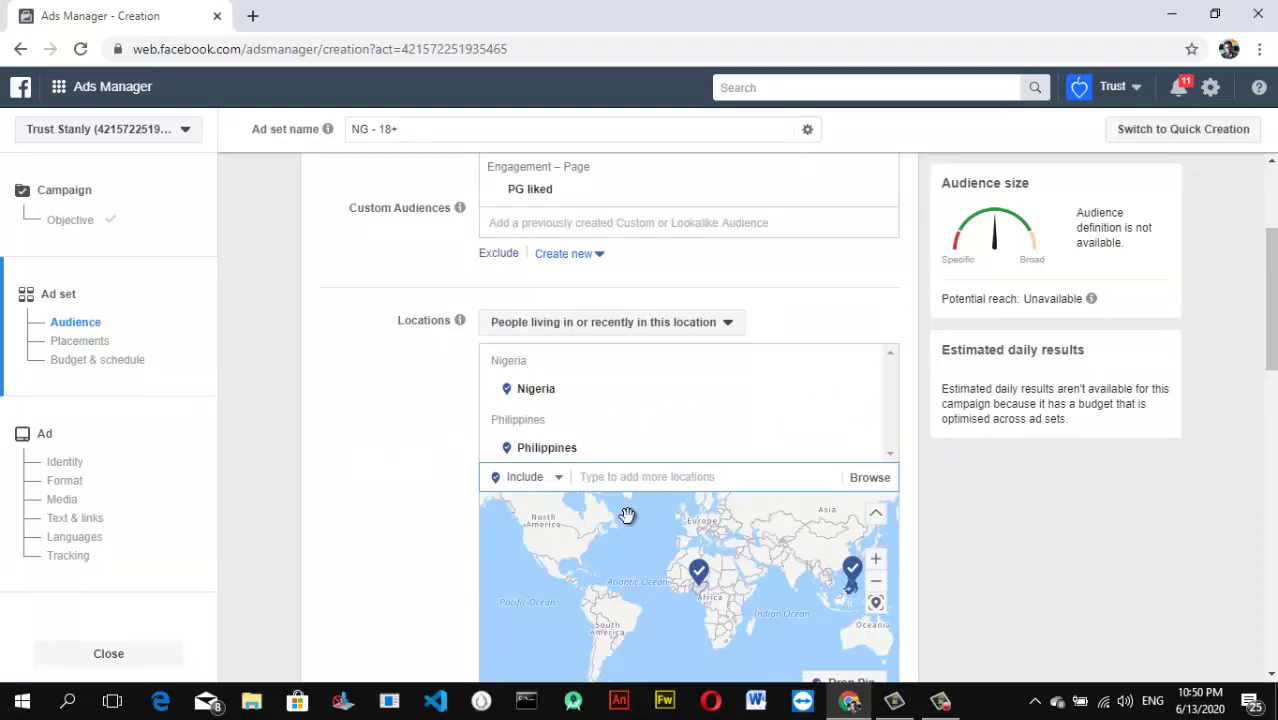
pyautogui.write('brazil')
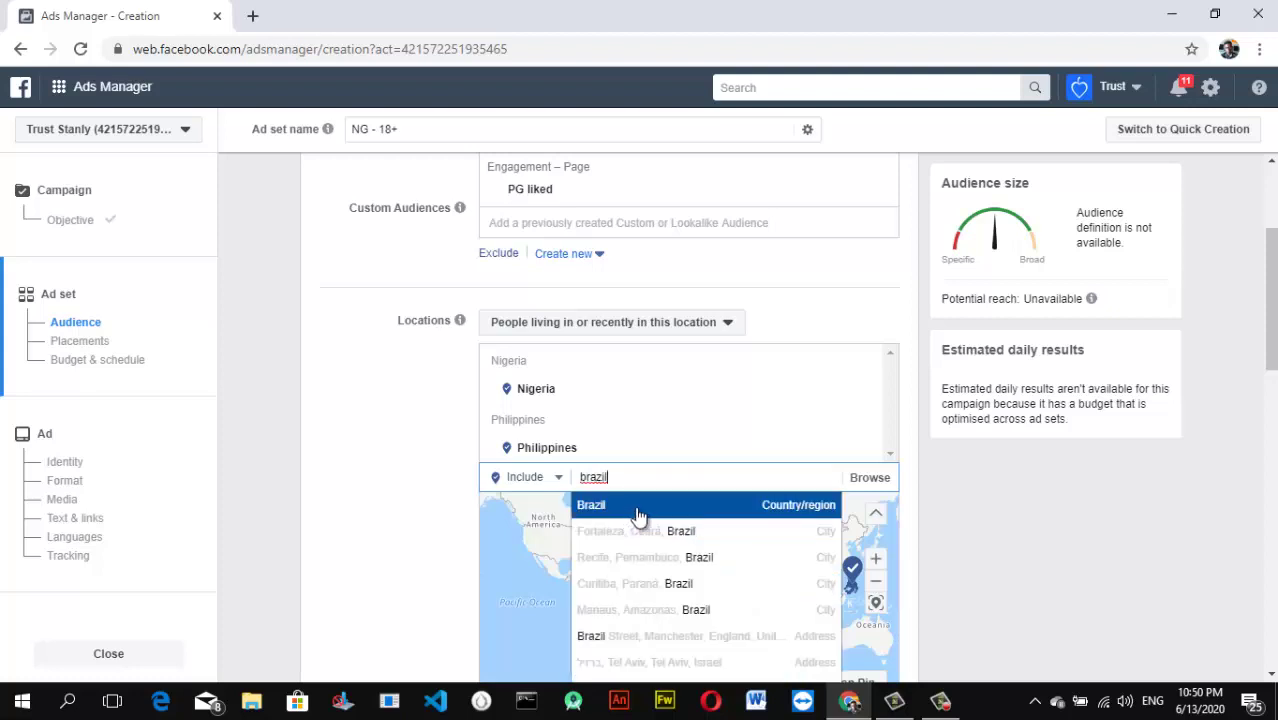
pyautogui.click(665, 512)
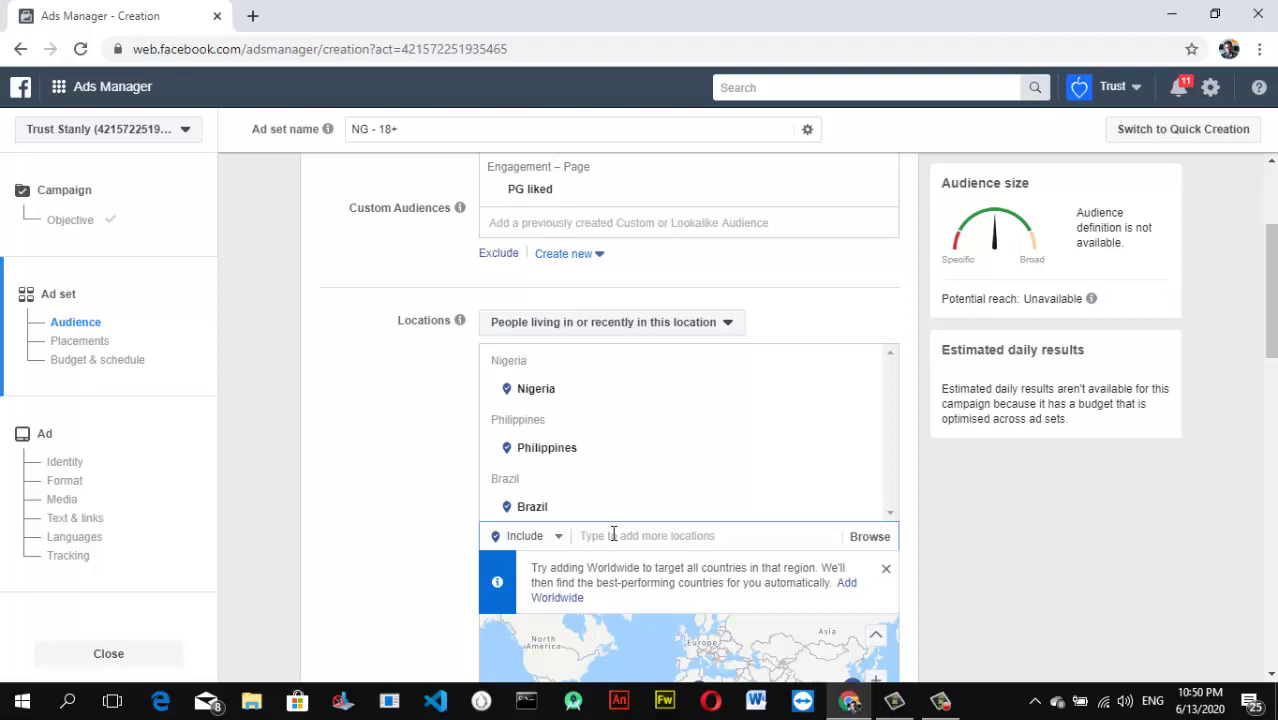
# Step: Add Pakistan as another included country in the audience locations
pyautogui.write('p')
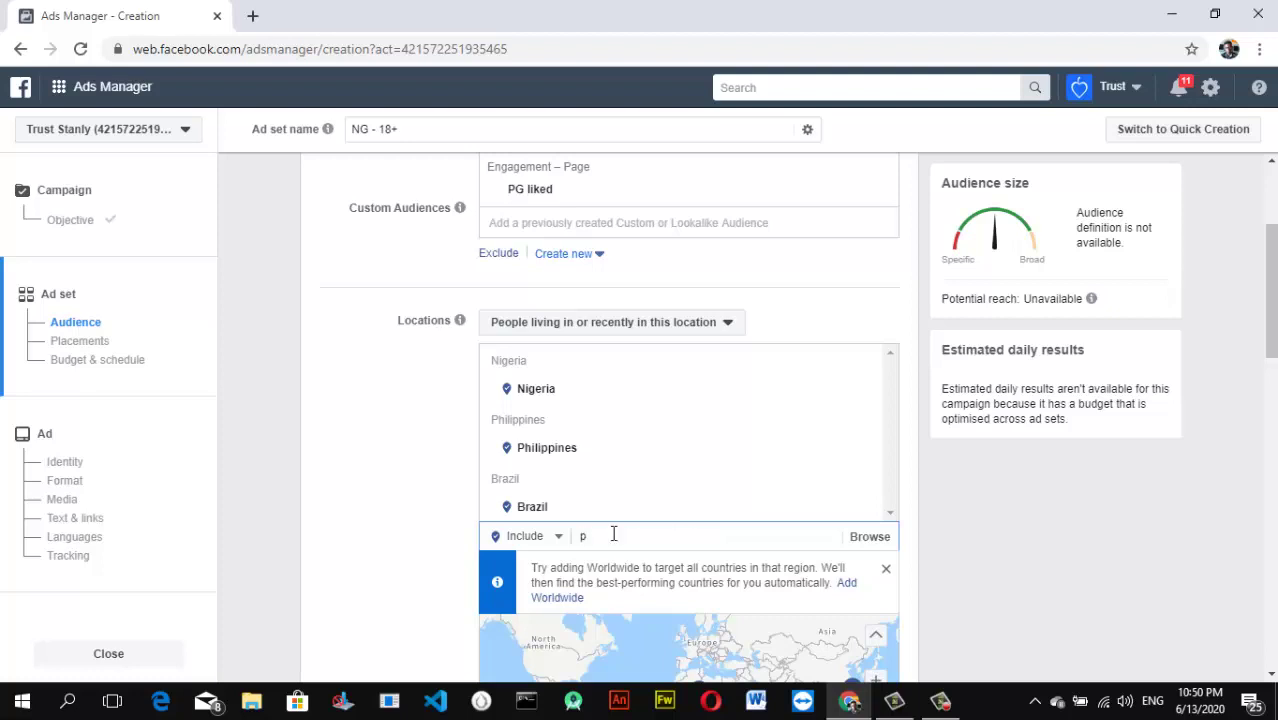
pyautogui.write('akista')
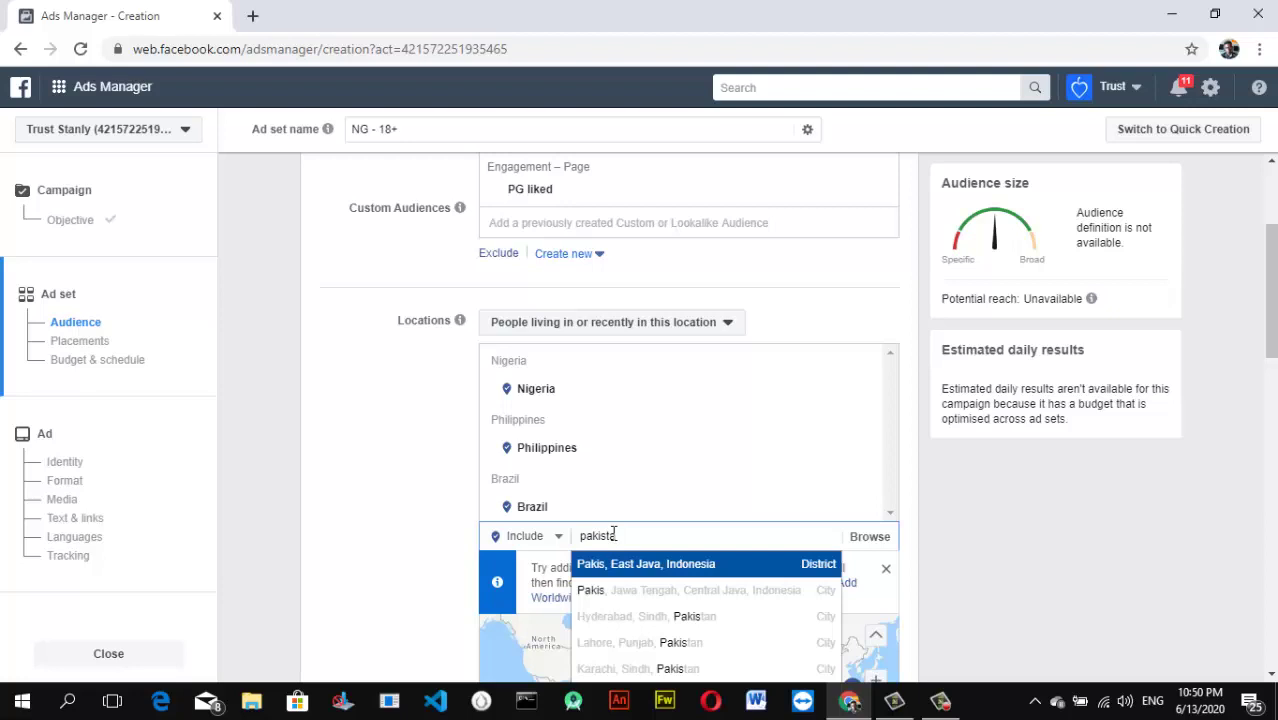
pyautogui.write('n')
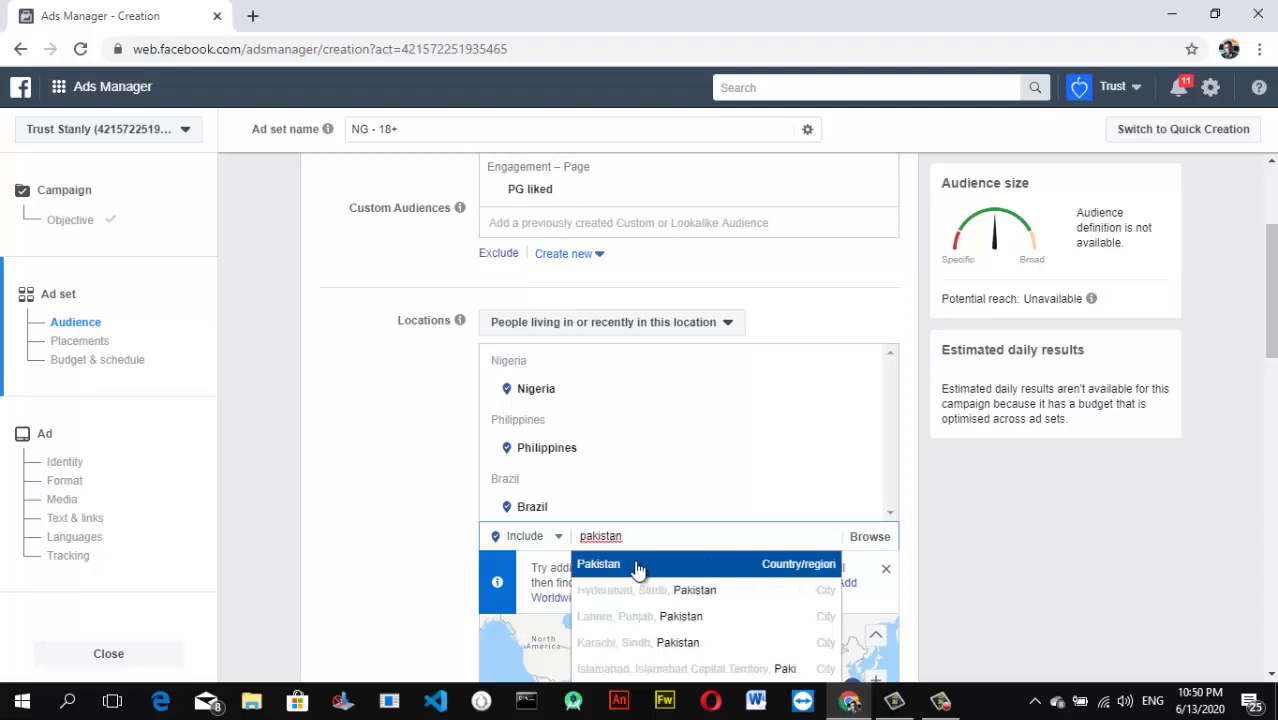
pyautogui.click(746, 572)
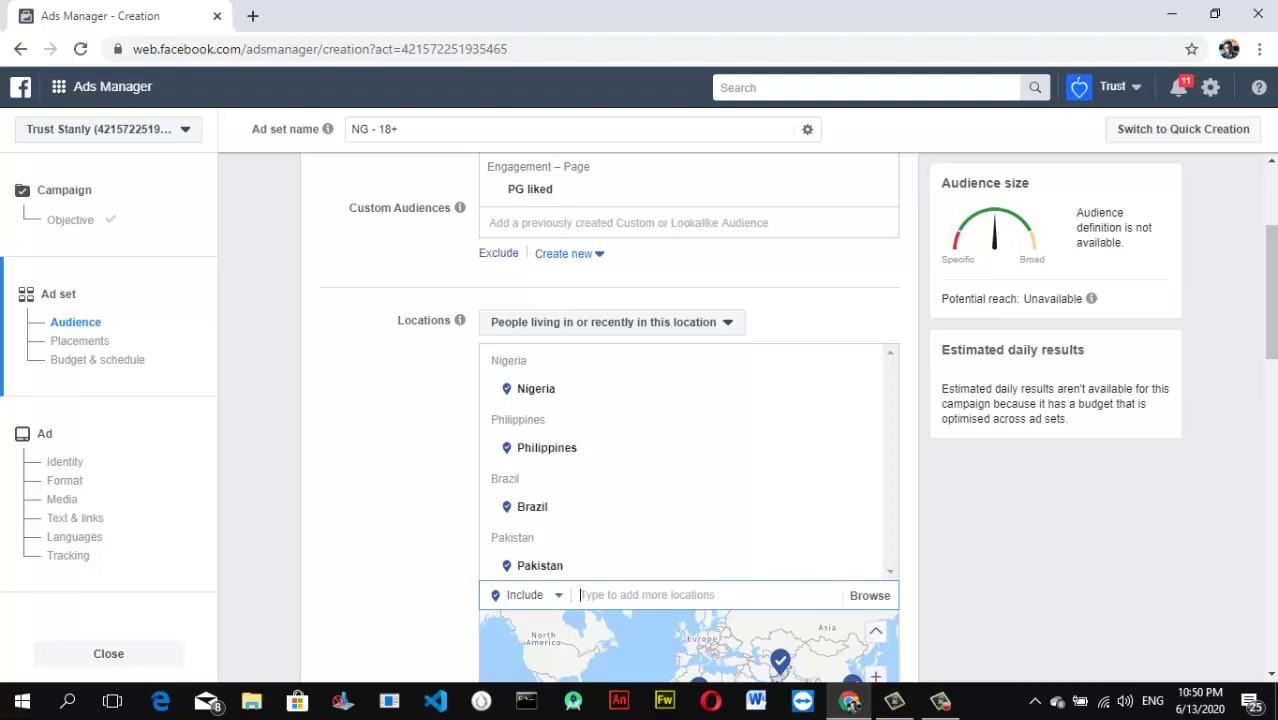
# Step: Review the ad set's audience, placement and schedule settings and continue to the ad
pyautogui.scroll(1, 690, 565)
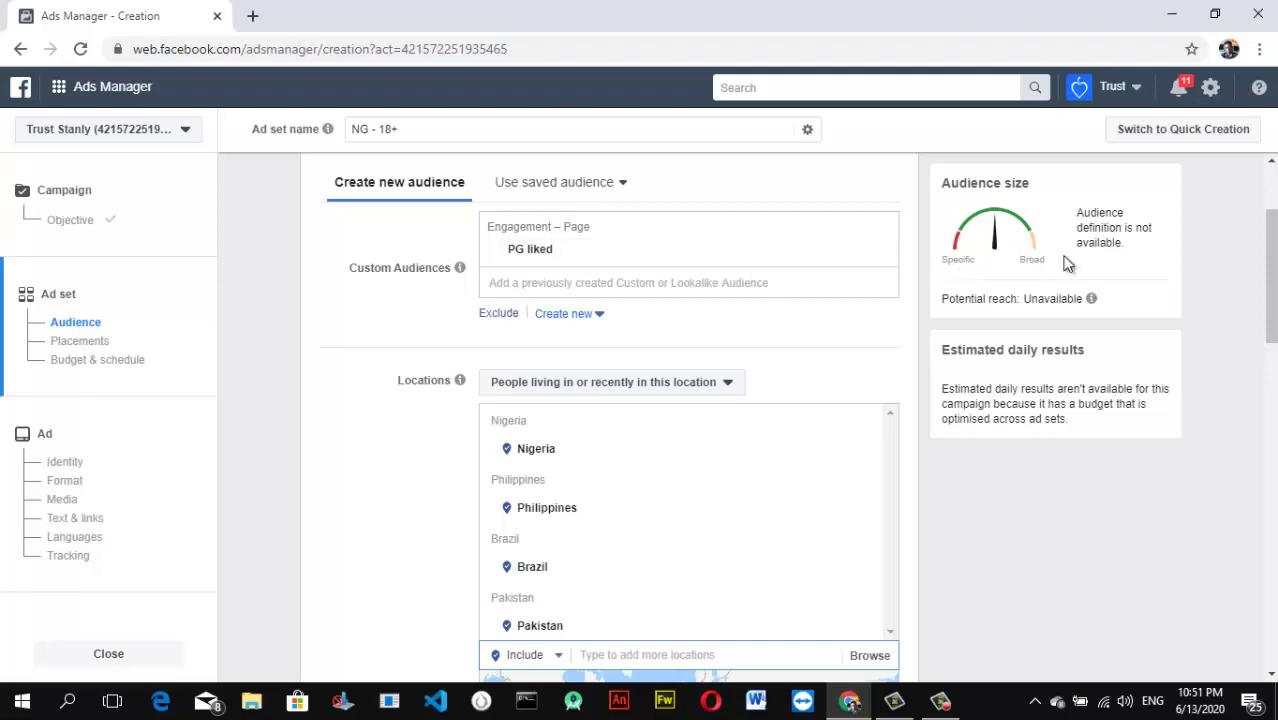
pyautogui.scroll(-9, 815, 419)
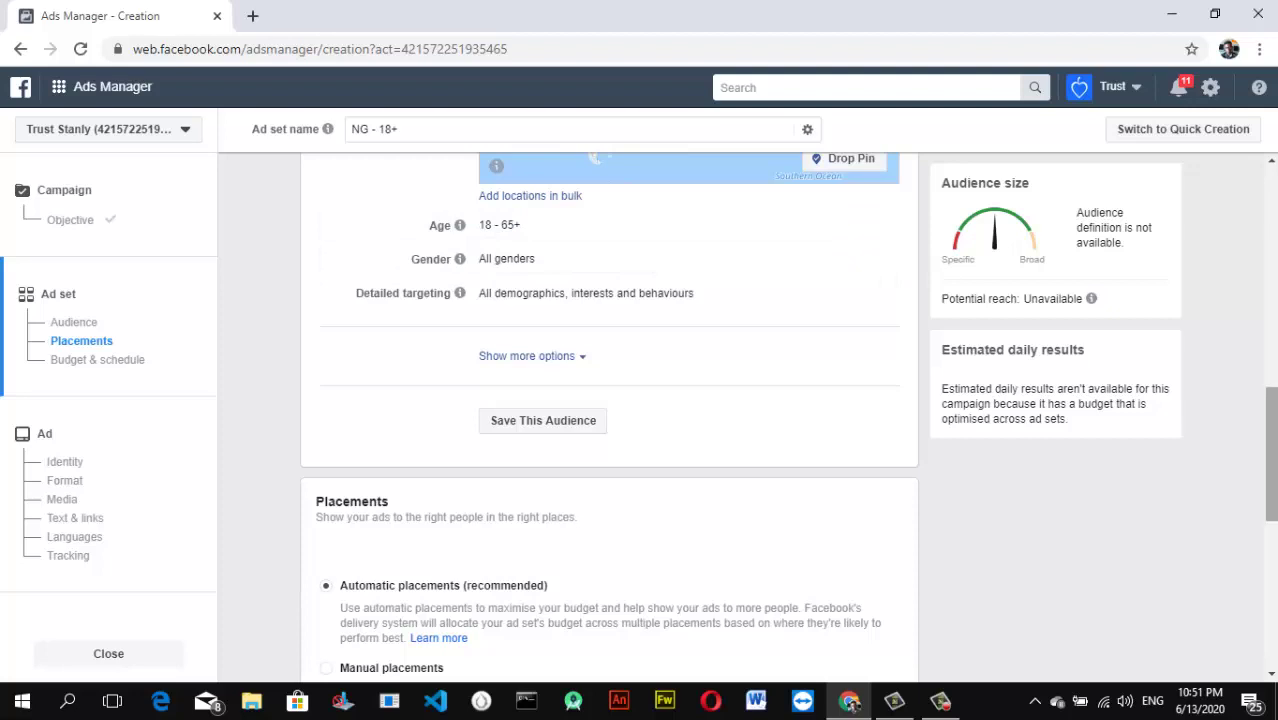
pyautogui.moveTo(1270, 455); pyautogui.dragTo(1270, 550)
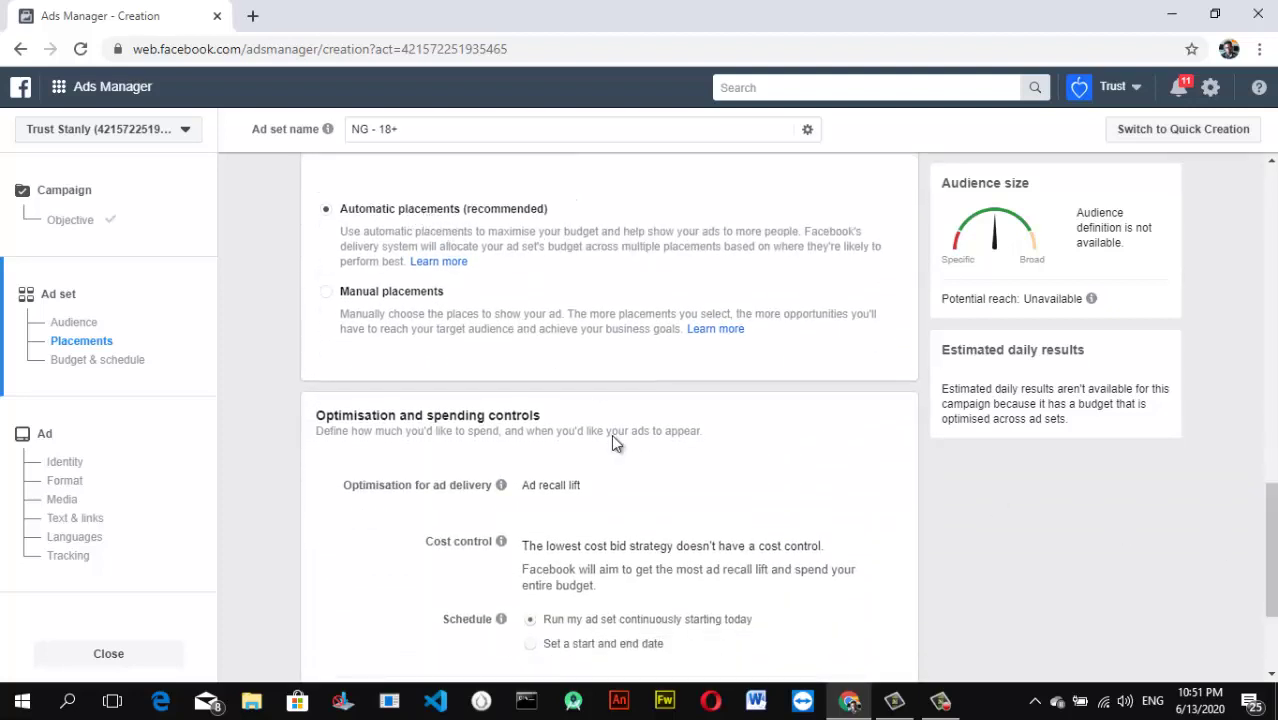
pyautogui.scroll(-2, 884, 522)
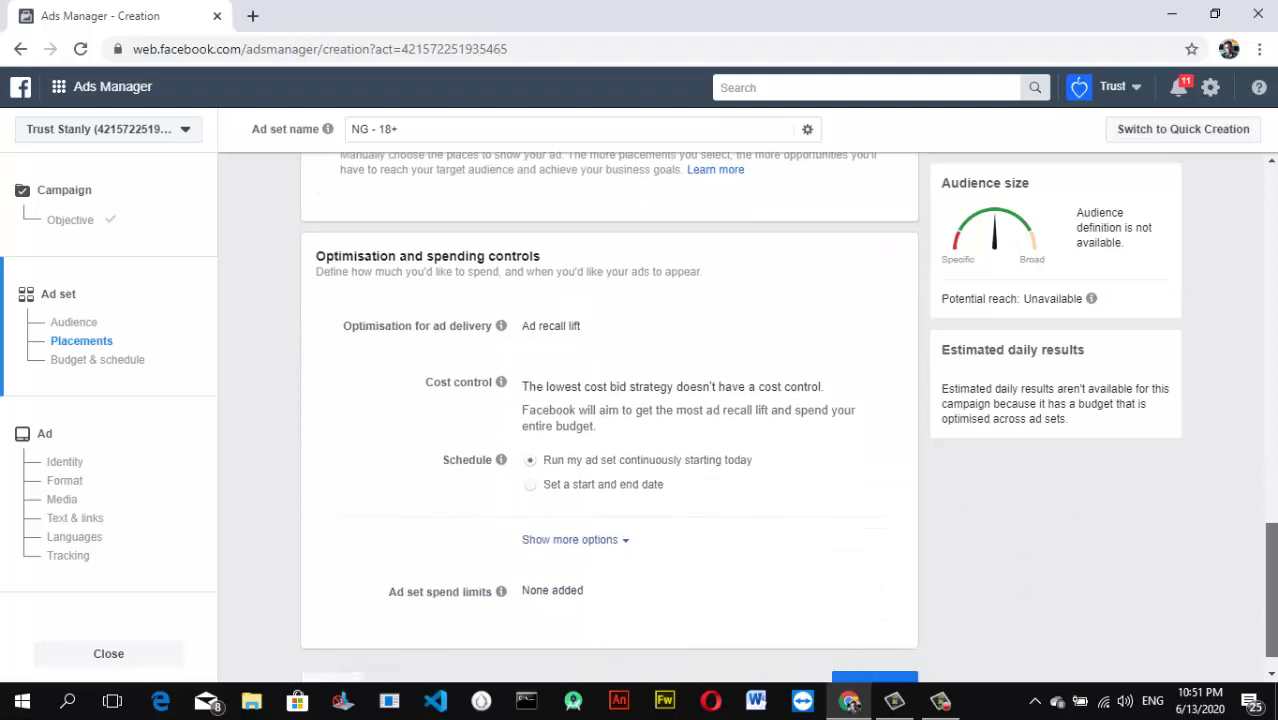
pyautogui.click(884, 653)
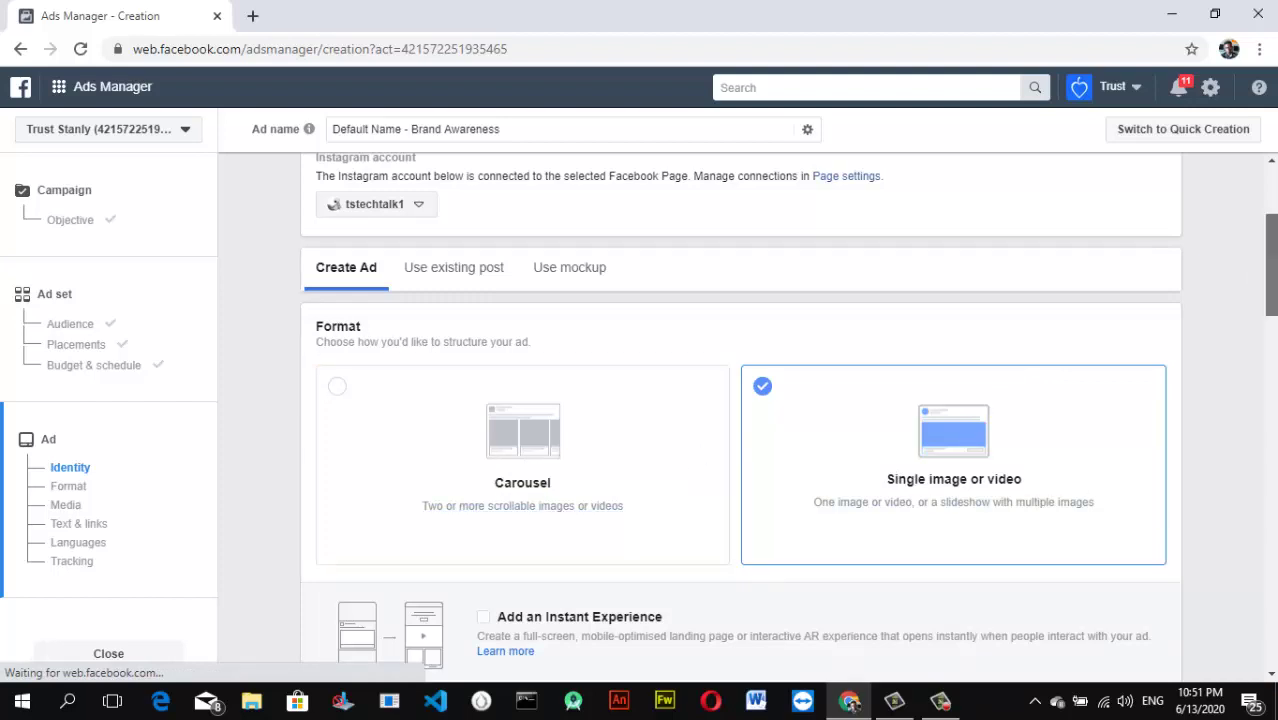
# Step: Preview the ad in the Desktop News Feed, Instant Articles and mobile Facebook in-stream video placements
pyautogui.scroll(-2, 740, 420)
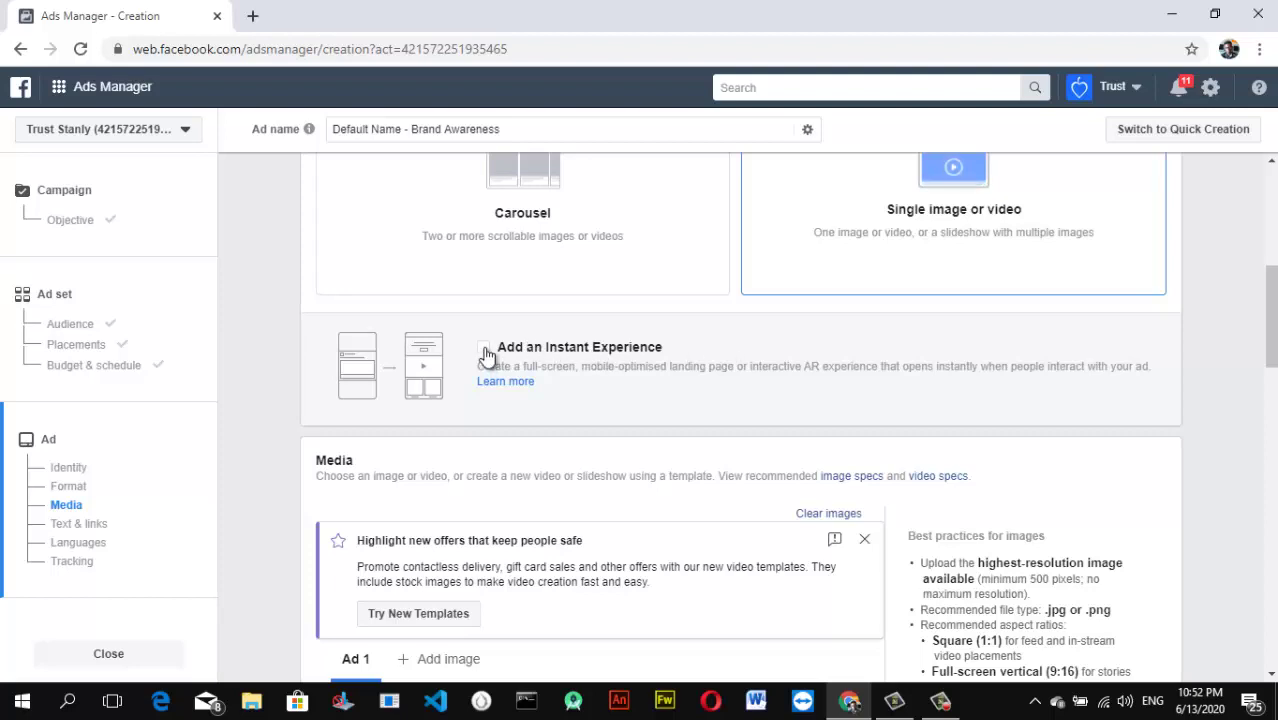
pyautogui.moveTo(1274, 308); pyautogui.dragTo(1274, 398)
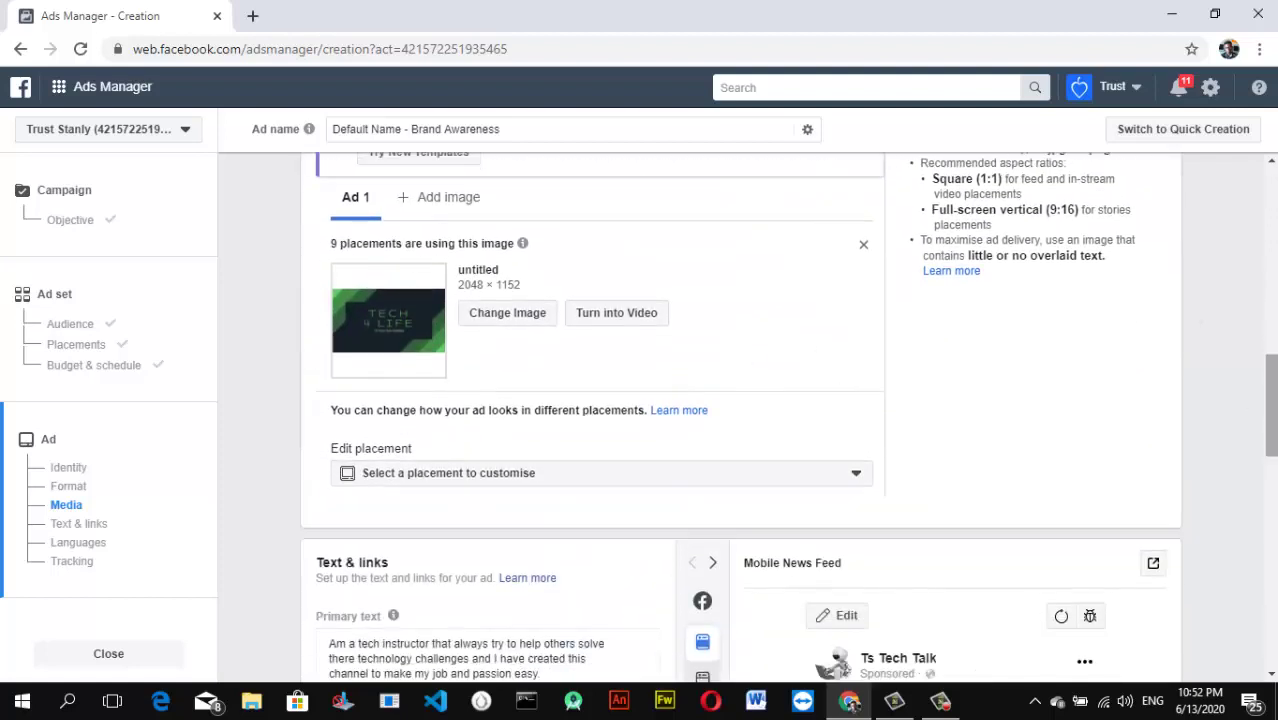
pyautogui.scroll(-4, 963, 373)
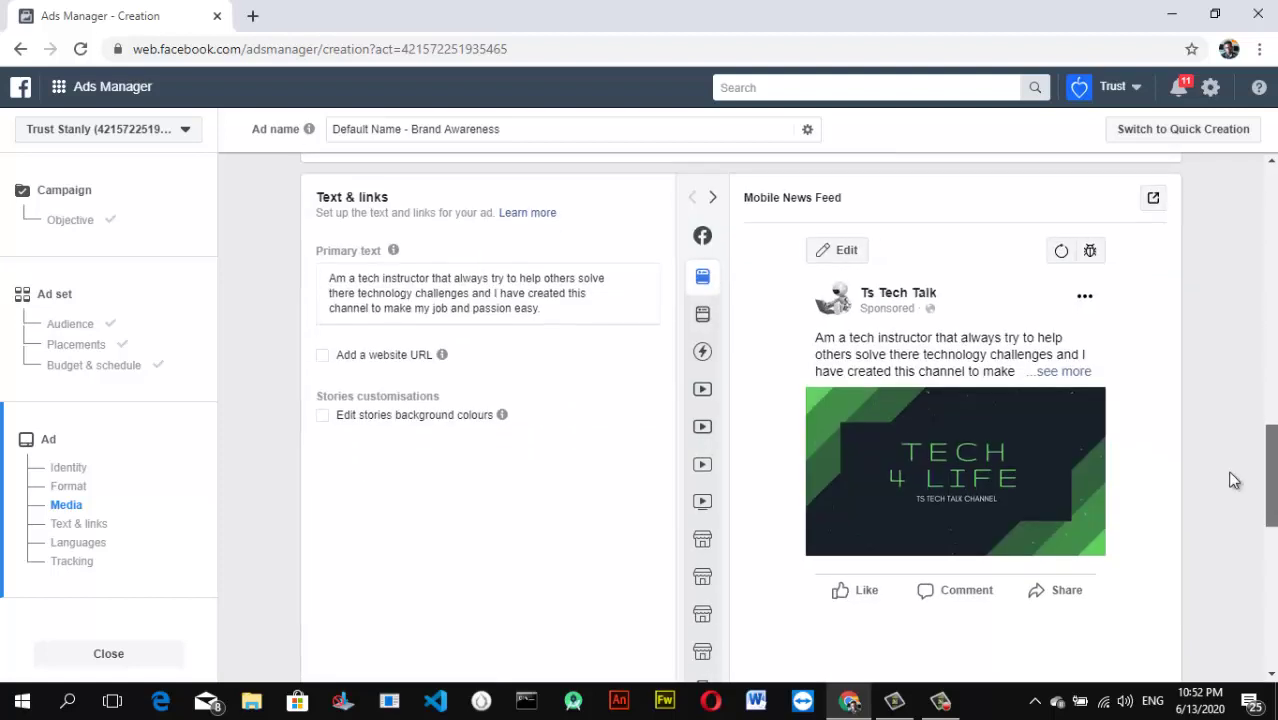
pyautogui.moveTo(700, 256)
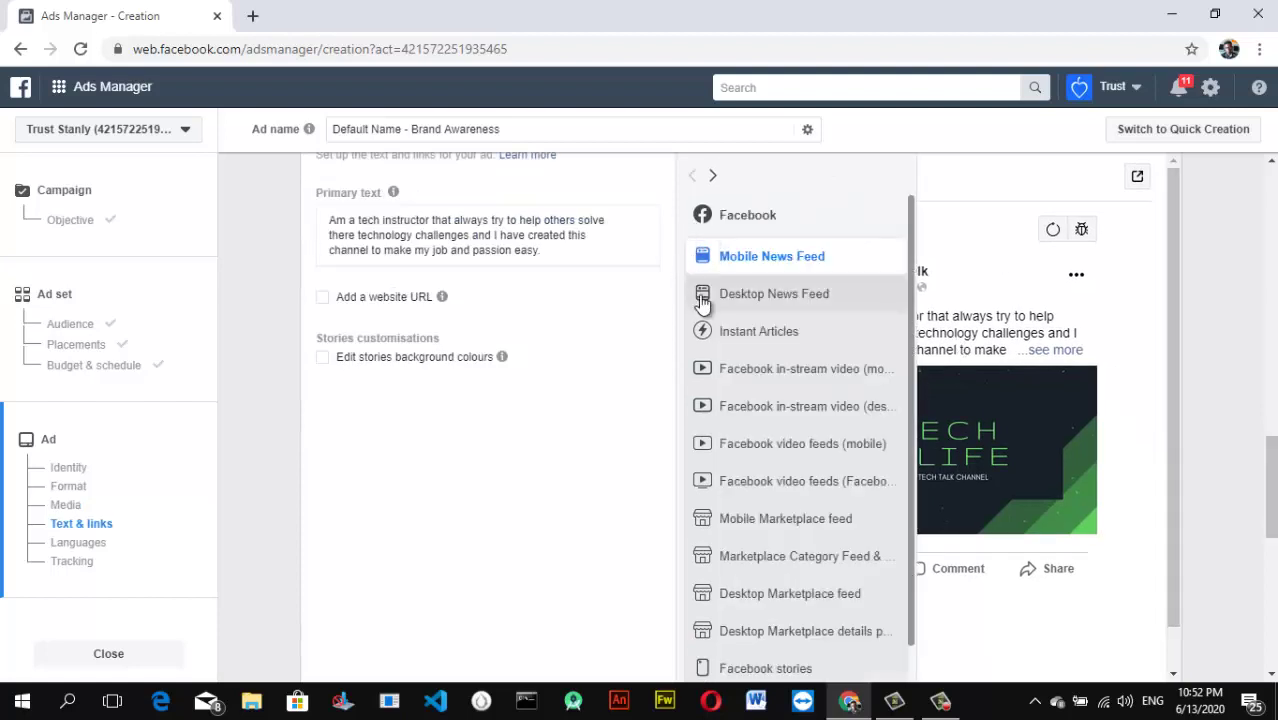
pyautogui.click(709, 296)
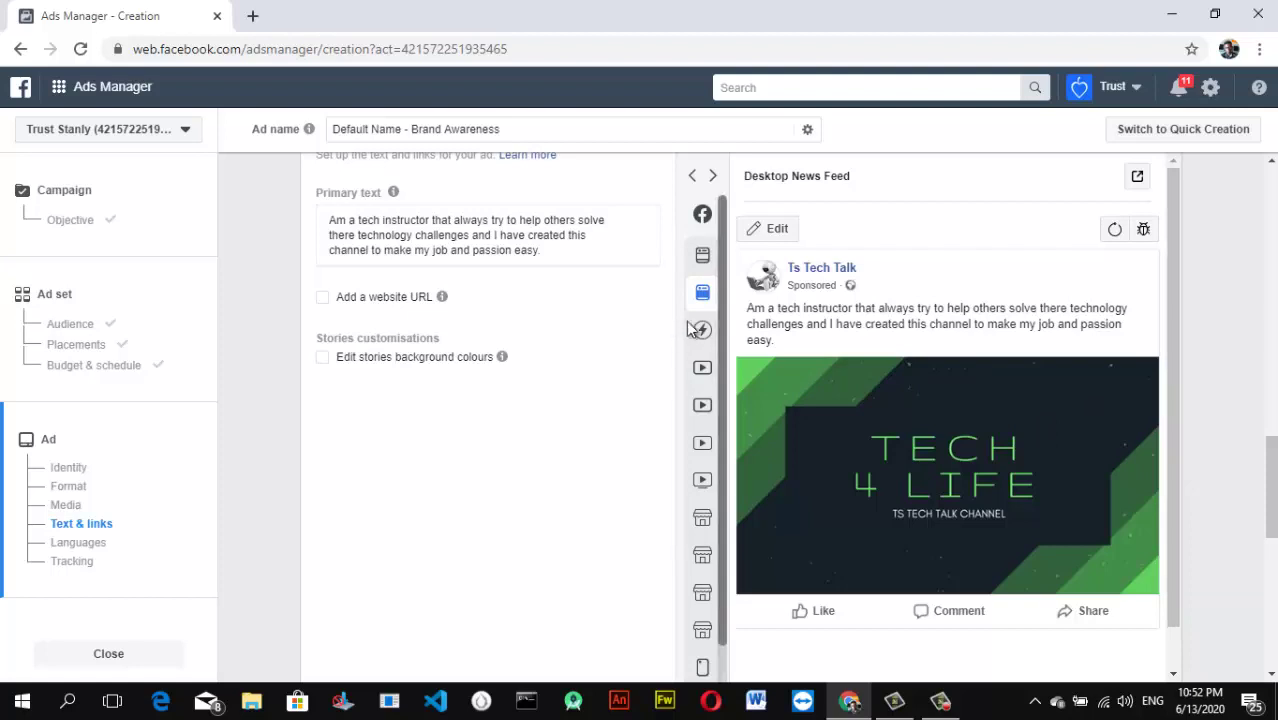
pyautogui.moveTo(693, 333)
pyautogui.click(890, 335)
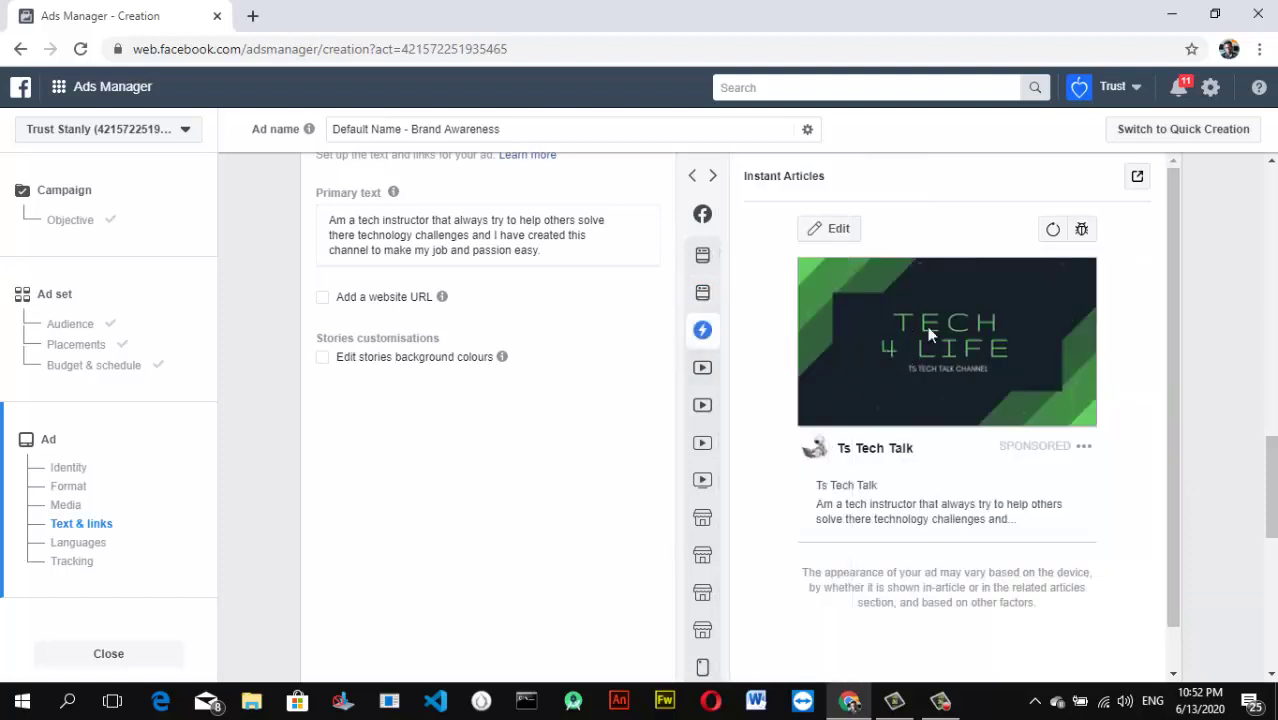
pyautogui.click(700, 378)
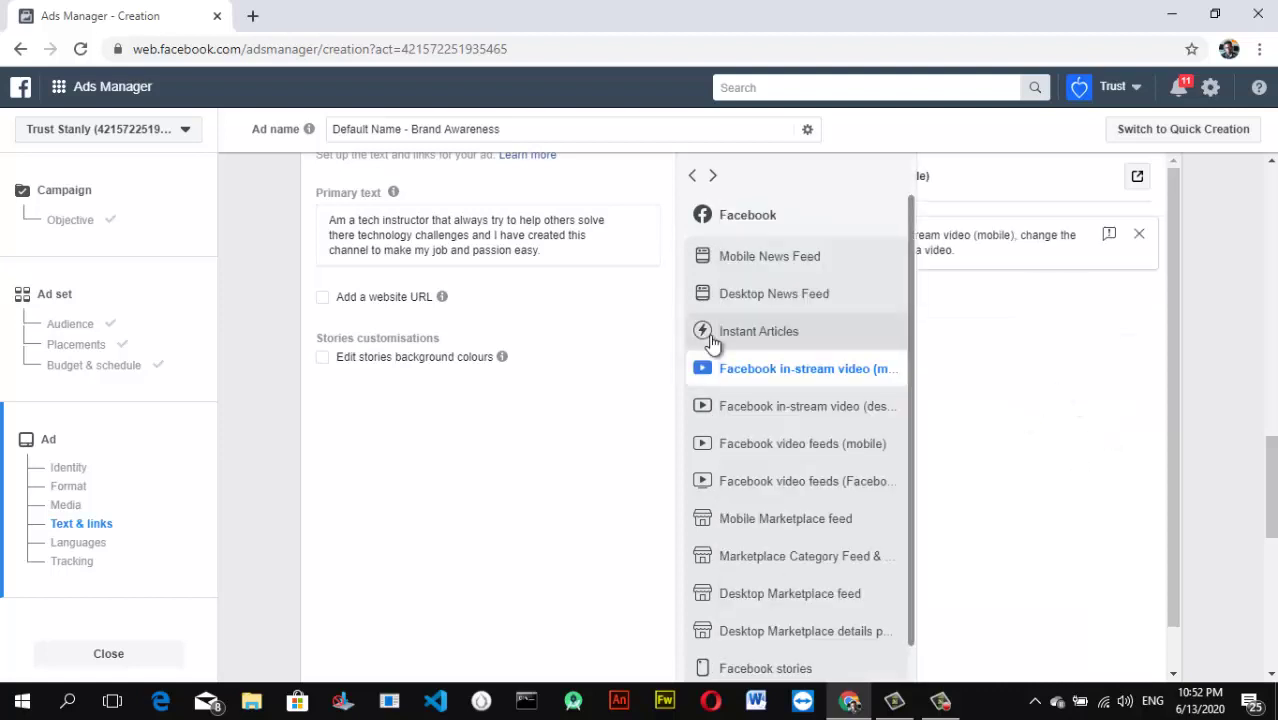
pyautogui.click(711, 338)
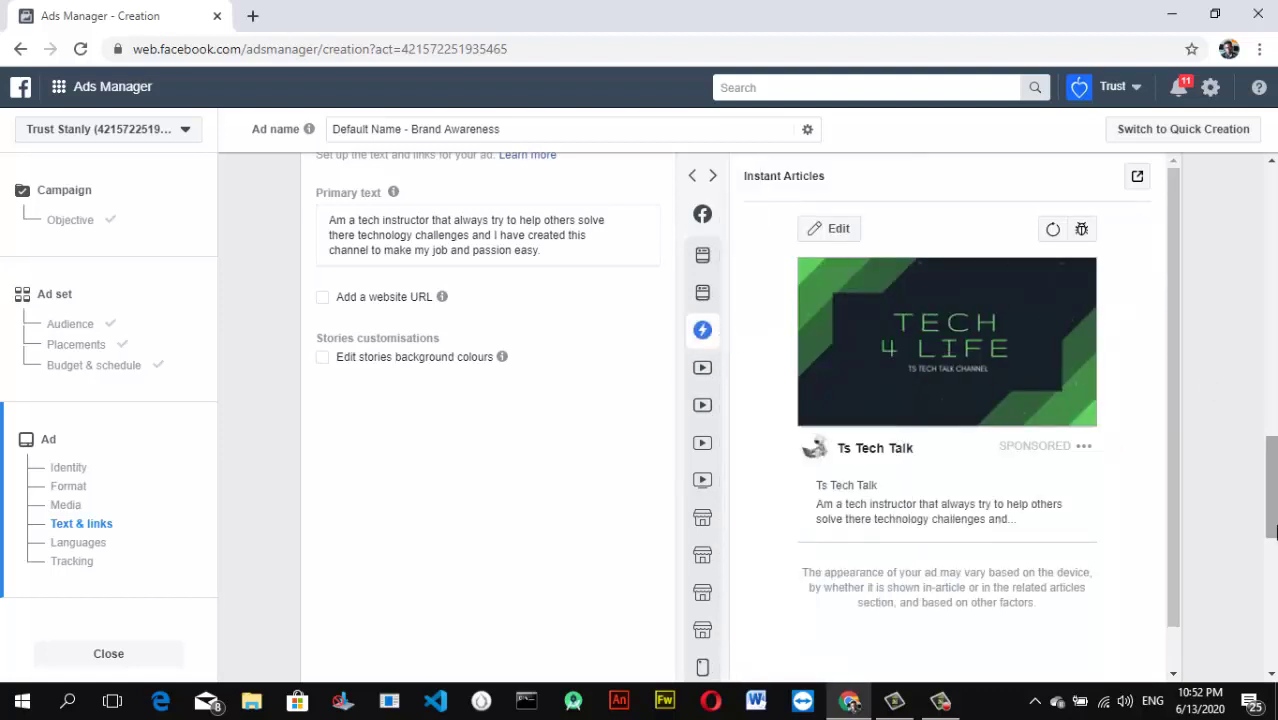
# Step: Review the ad's language and tracking settings and read the explanation of the website URL option
pyautogui.moveTo(1270, 490); pyautogui.dragTo(1274, 645)
pyautogui.scroll(-2, 1022, 607)
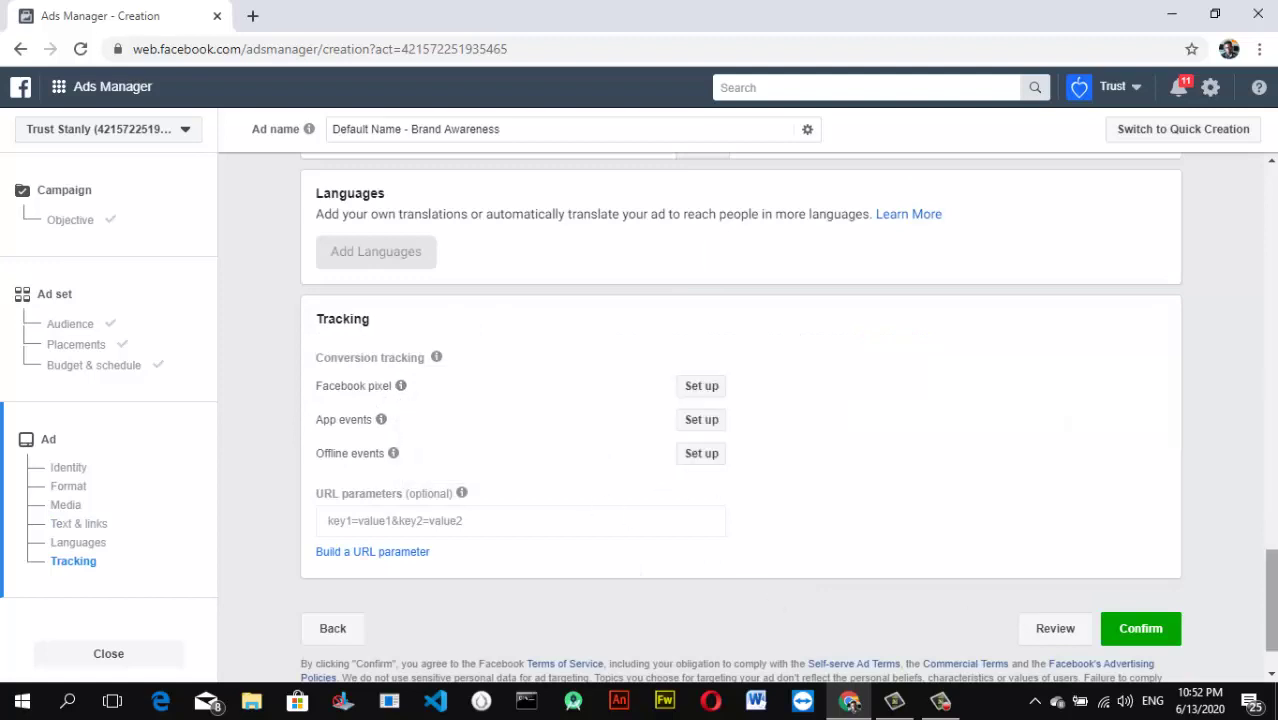
pyautogui.moveTo(1270, 600); pyautogui.dragTo(1270, 465)
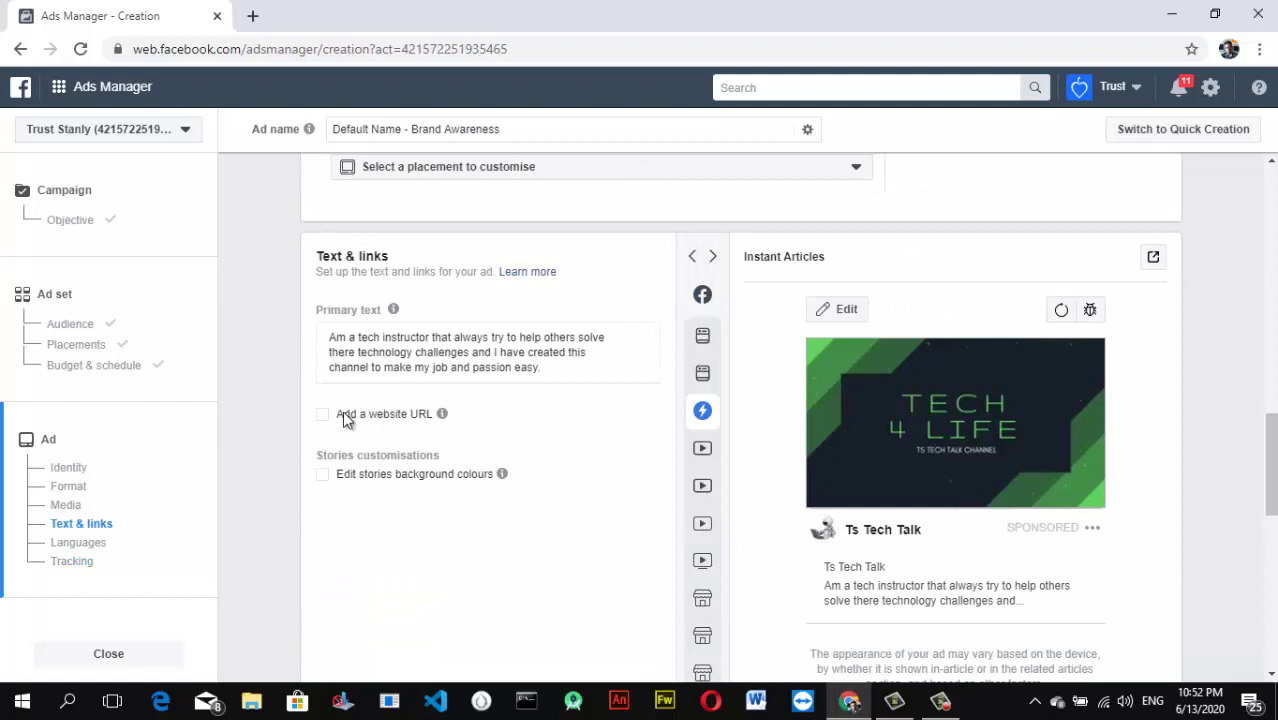
pyautogui.moveTo(441, 413)
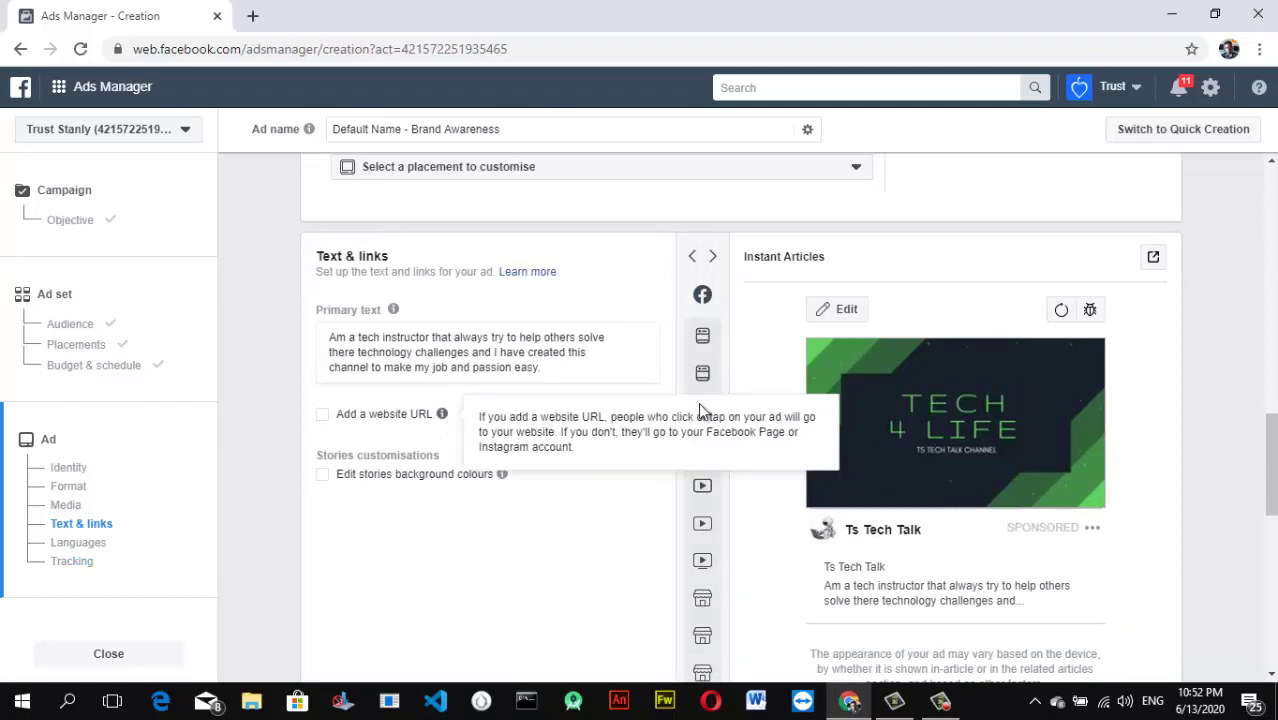
# Step: Switch the ad preview to Mobile News Feed and confirm the ad to submit the campaign
pyautogui.moveTo(736, 297)
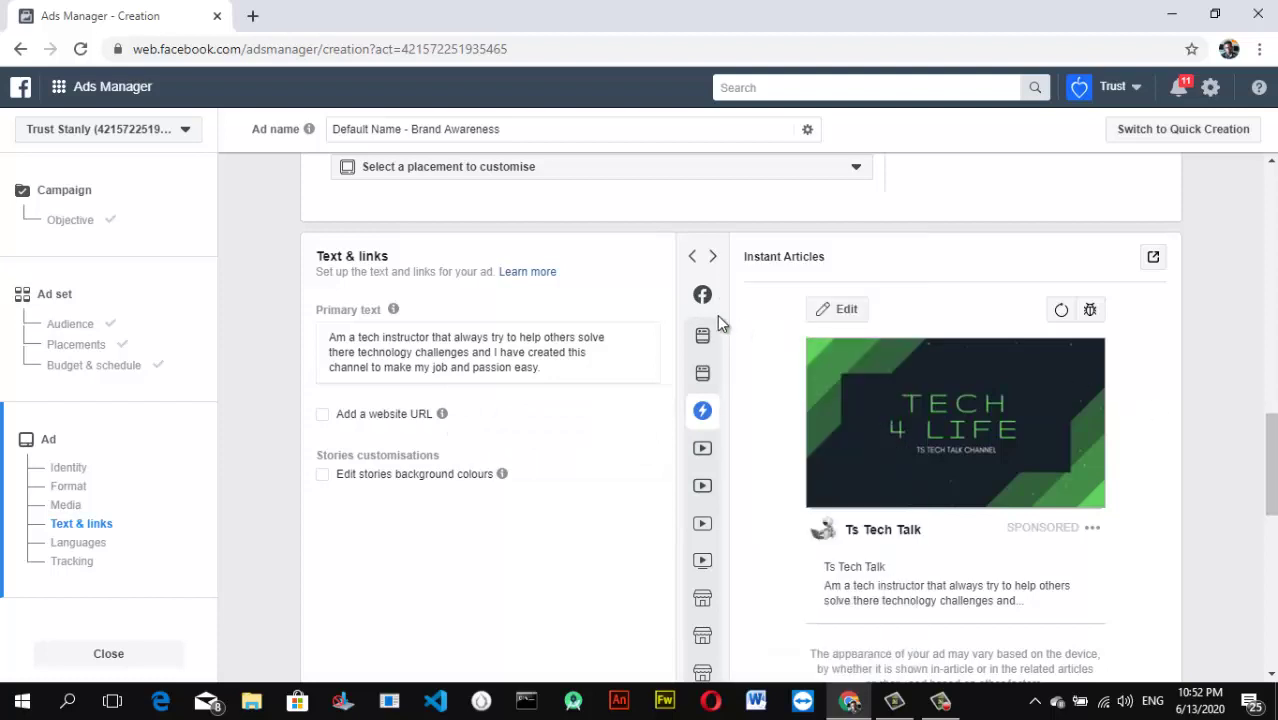
pyautogui.moveTo(713, 328)
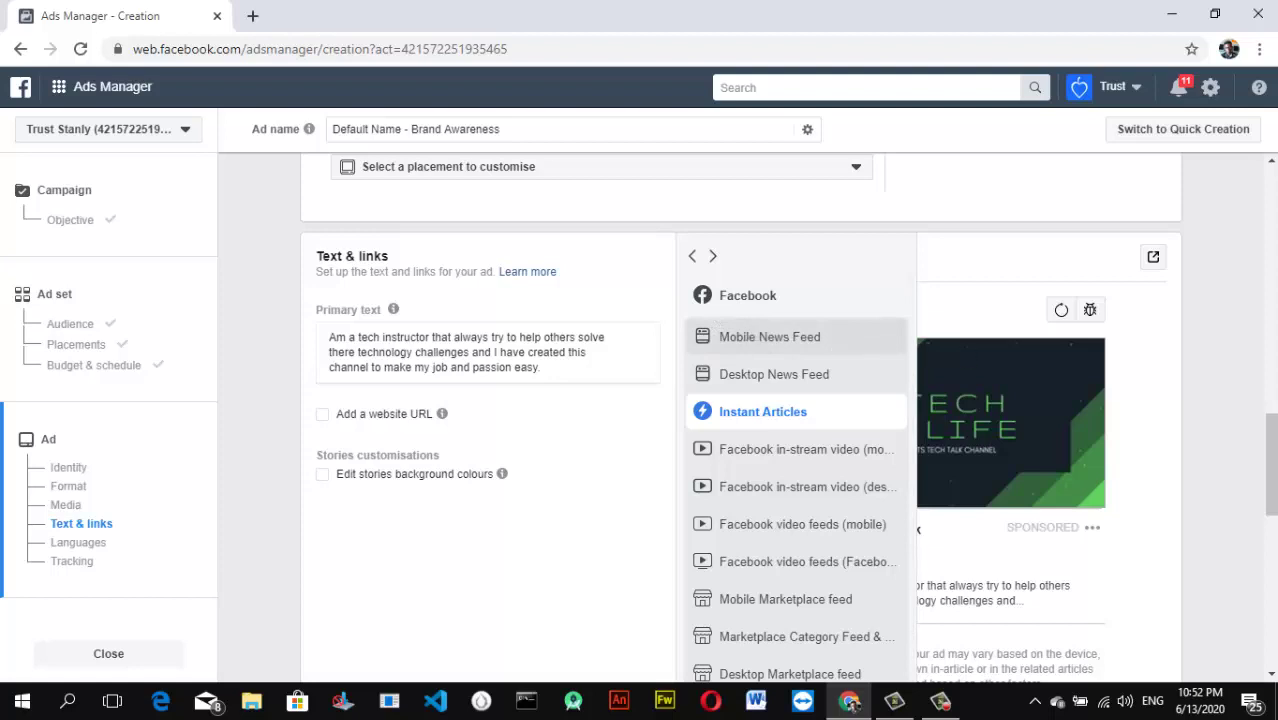
pyautogui.click(765, 337)
pyautogui.moveTo(1273, 413); pyautogui.dragTo(1273, 566)
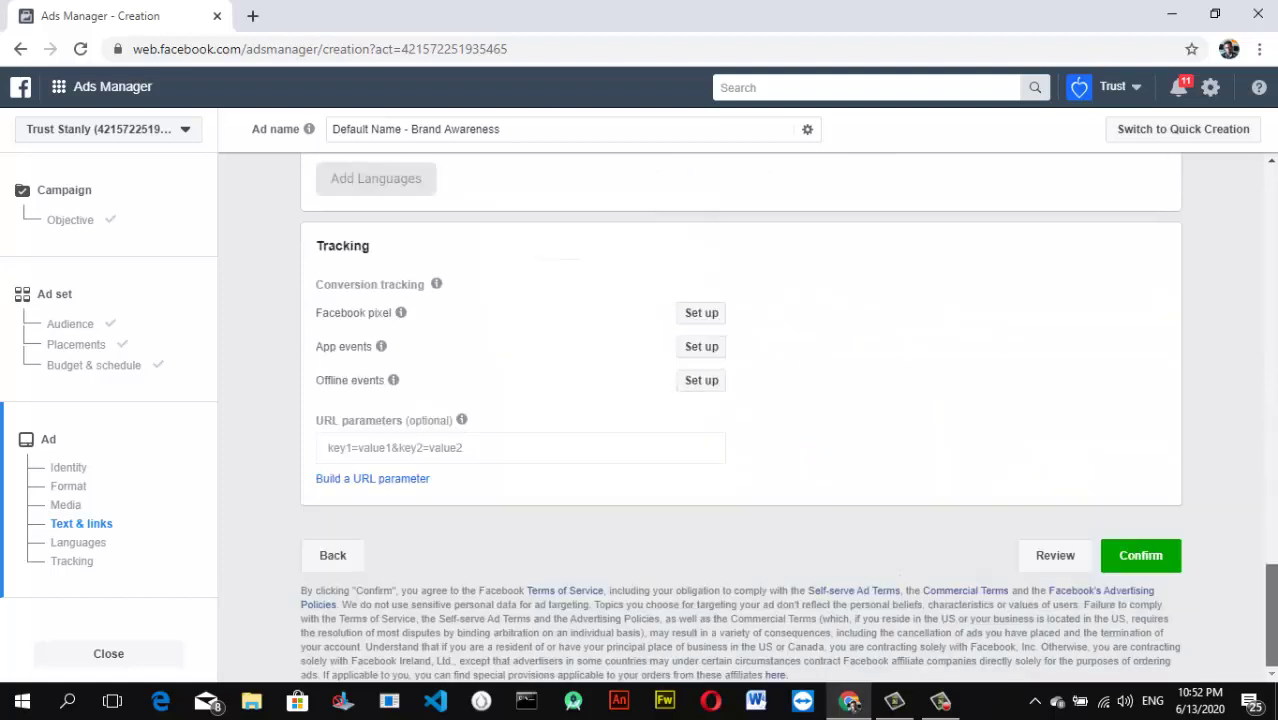
pyautogui.click(1158, 556)
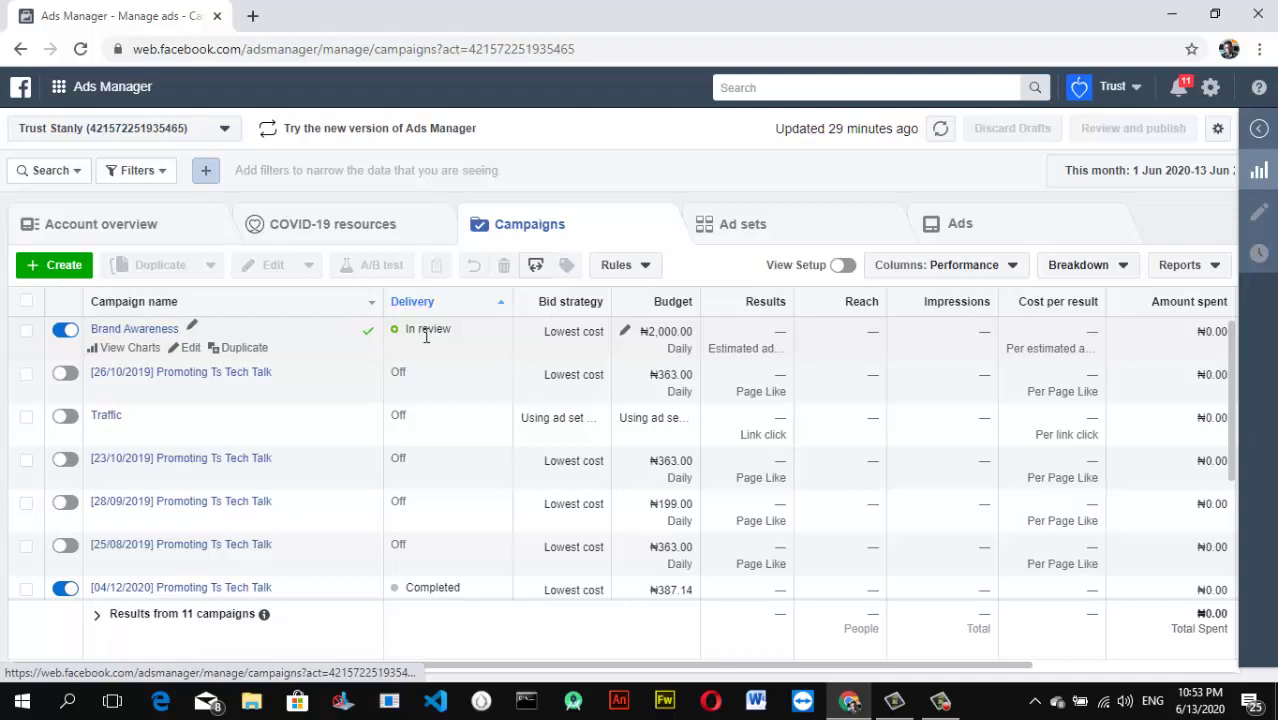
pyautogui.click(940, 702)
pyautogui.click(1237, 612)
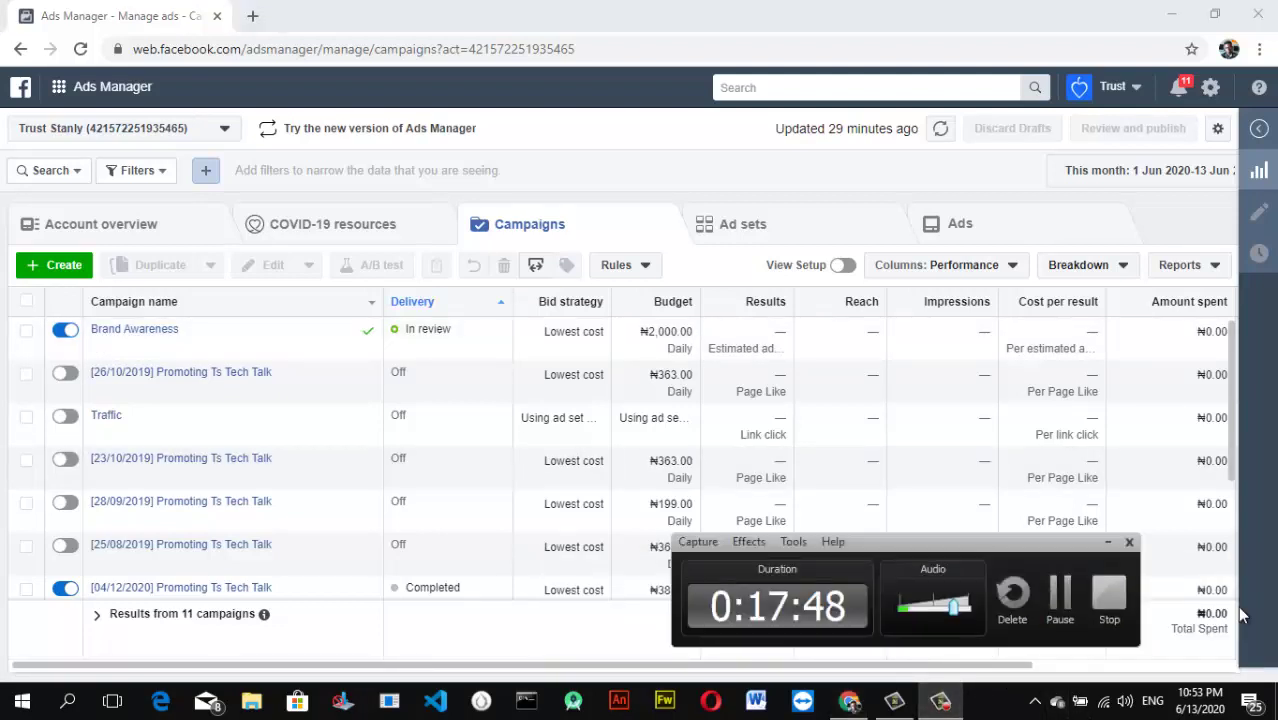